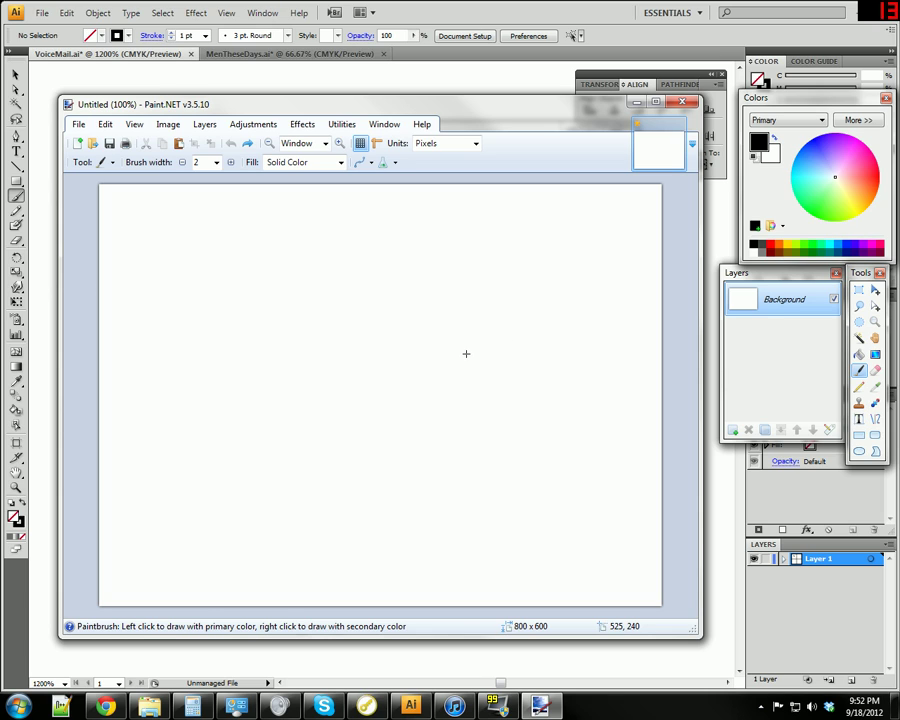
# - Set the eraser width to 10 and test it with a stroke, then undo it
pyautogui.click(875, 370)
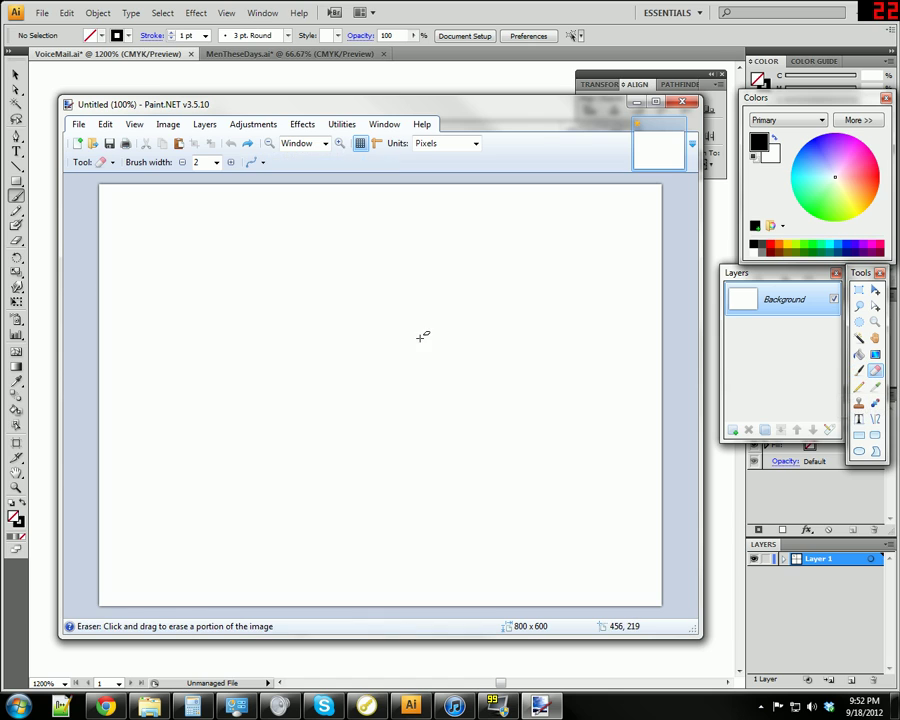
pyautogui.click(216, 162)
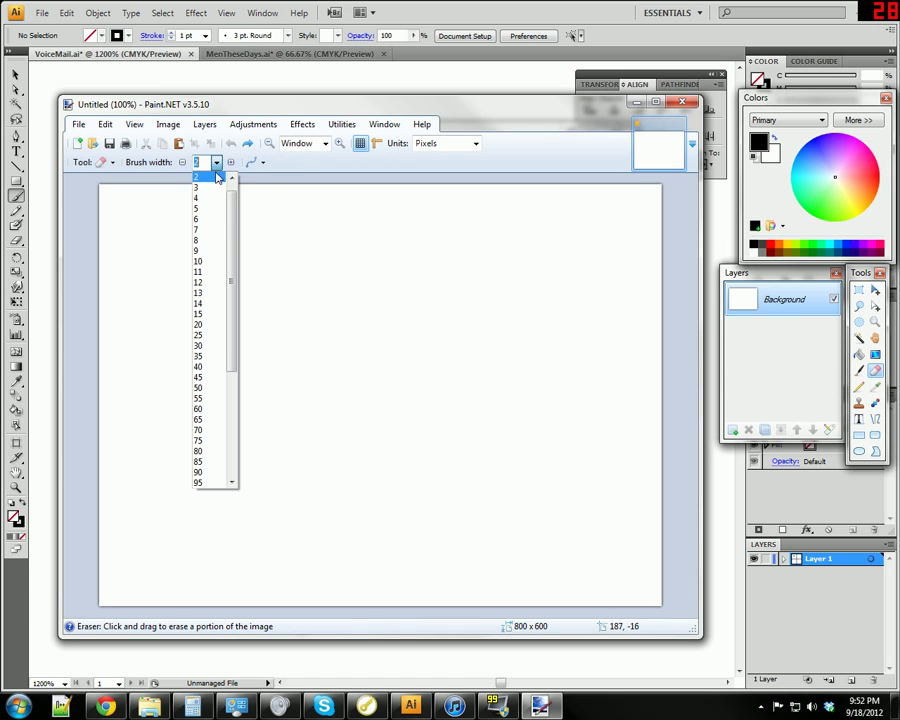
pyautogui.click(200, 260)
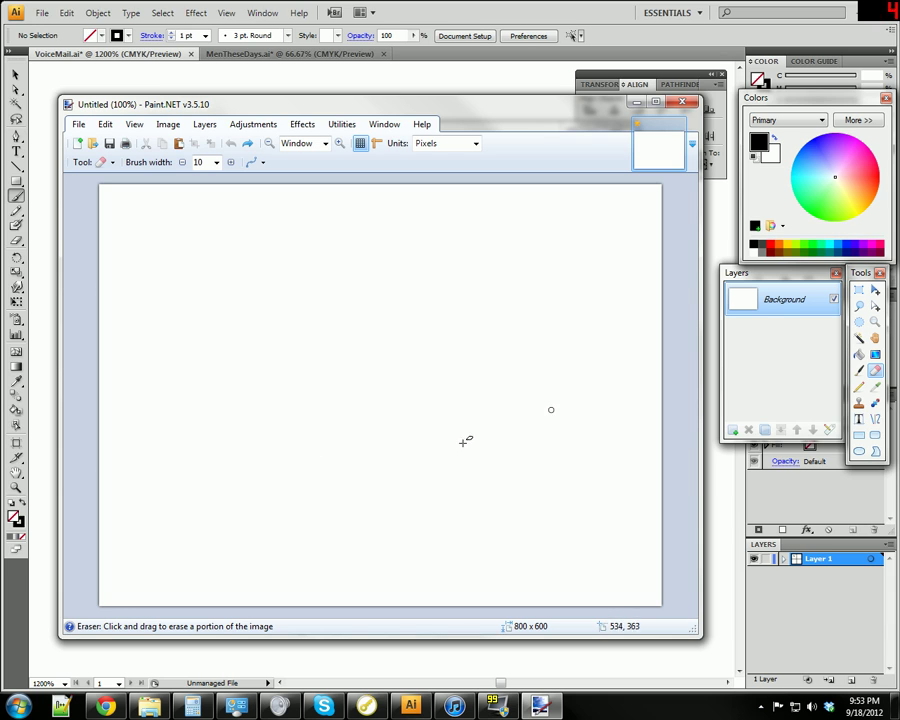
pyautogui.moveTo(231, 339)
pyautogui.mouseDown()
pyautogui.moveTo(252, 397)
pyautogui.moveTo(293, 444)
pyautogui.moveTo(346, 450)
pyautogui.moveTo(407, 396)
pyautogui.moveTo(405, 352)
pyautogui.moveTo(374, 366)
pyautogui.moveTo(355, 409)
pyautogui.moveTo(395, 468)
pyautogui.moveTo(341, 441)
pyautogui.mouseUp()
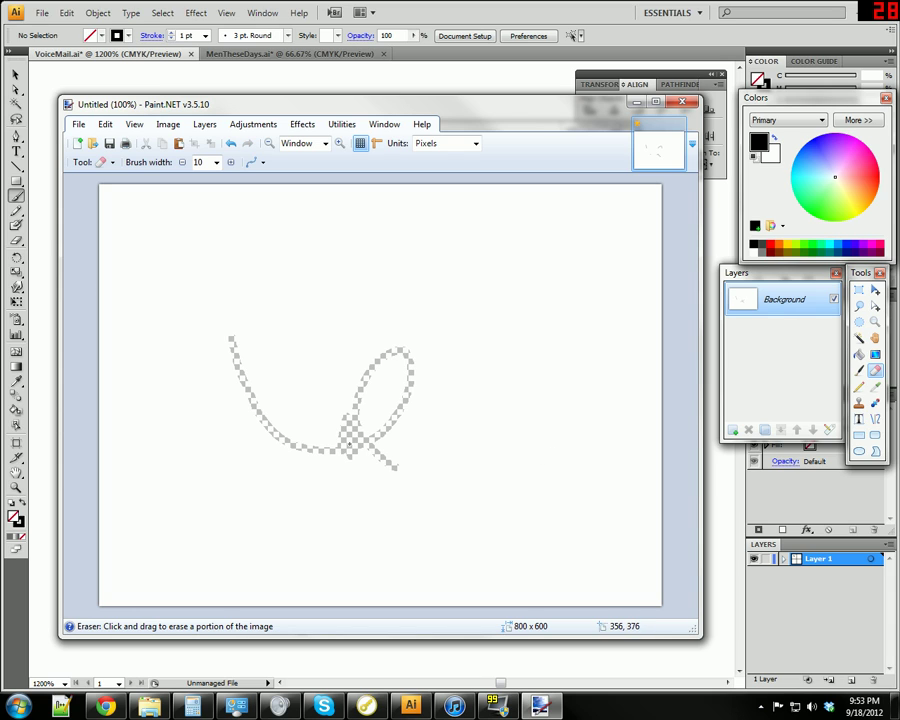
pyautogui.hotkey('ctrl', 'z')
pyautogui.hotkey('ctrl', 'z')
pyautogui.hotkey('ctrl', 'z')
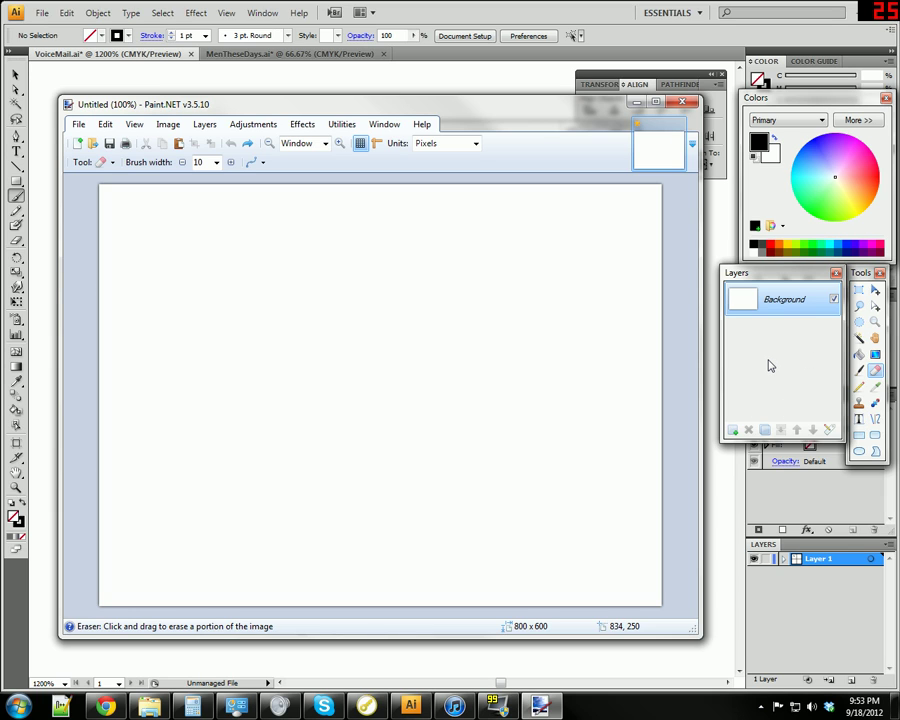
# - Hide and restore the Layers window, then add a new Layer 2 above Background
pyautogui.click(836, 273)
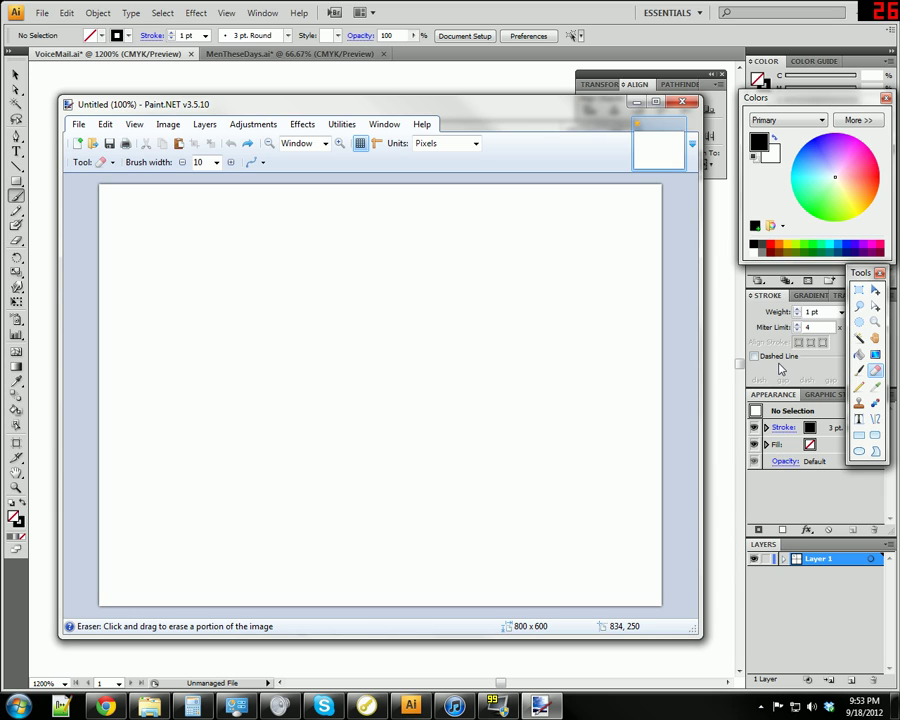
pyautogui.press('F7')
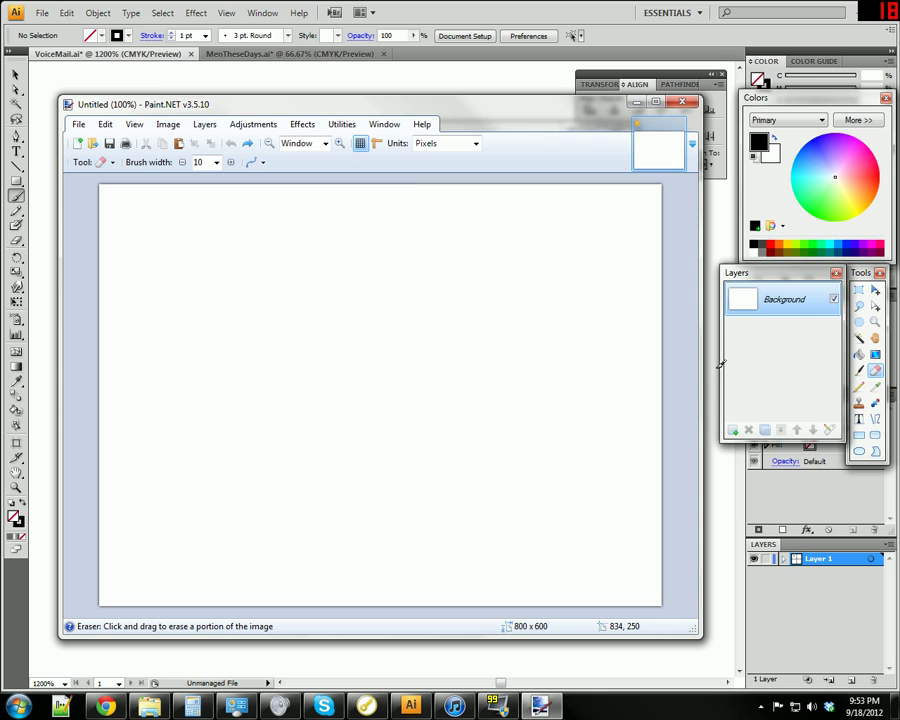
pyautogui.click(384, 124)
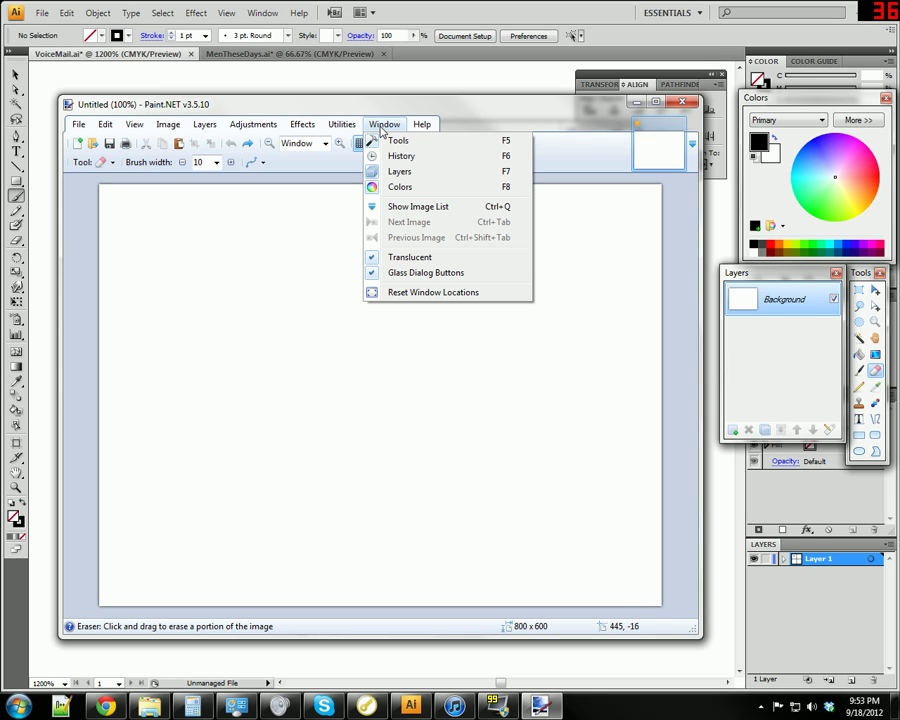
pyautogui.click(431, 177)
pyautogui.press('F7')
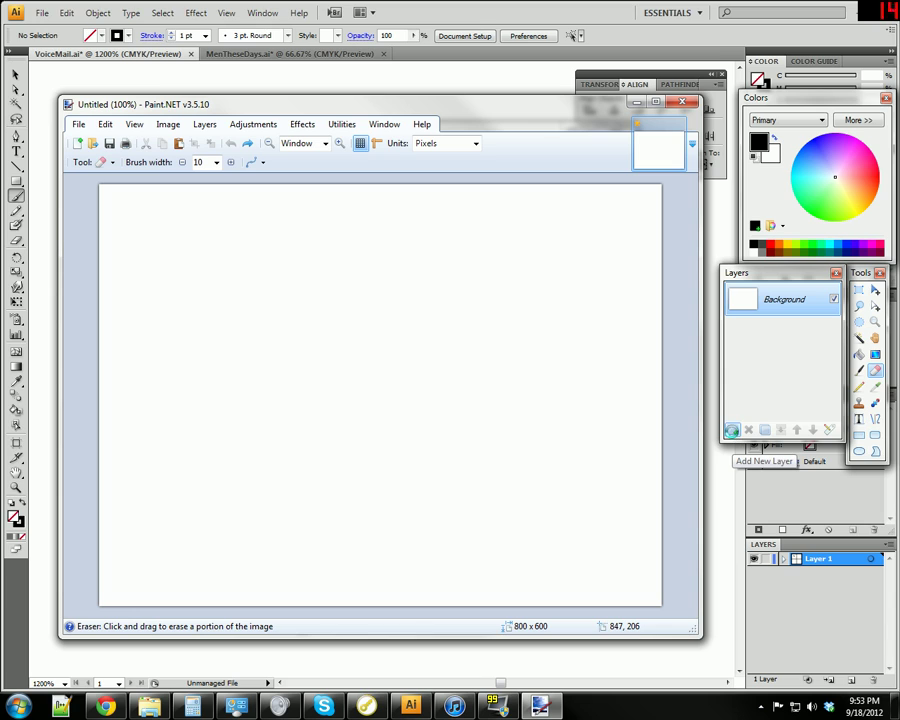
pyautogui.click(732, 431)
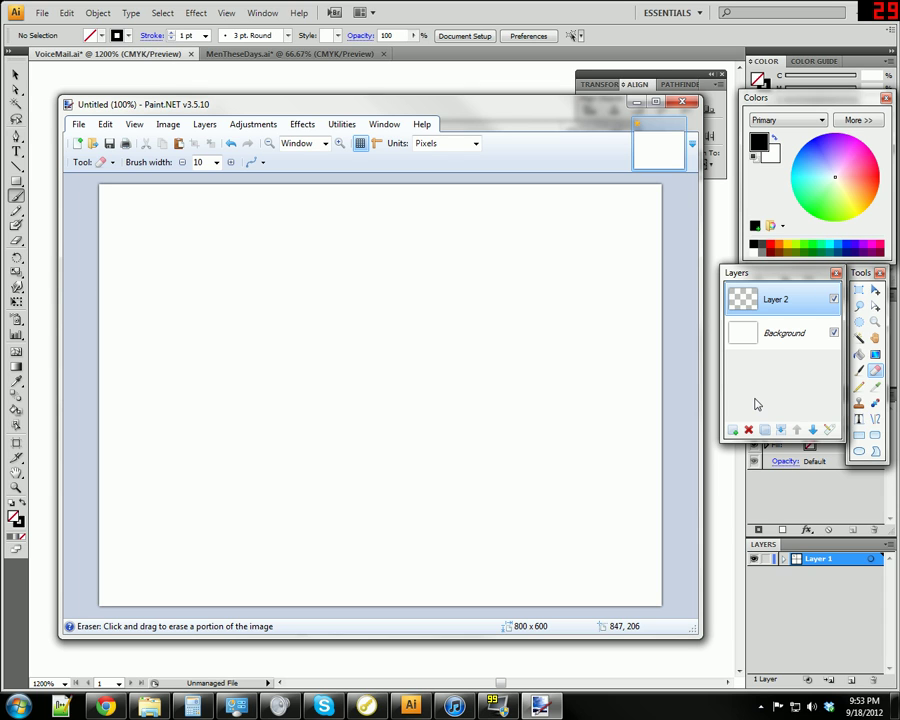
# - Uncheck the Background layer's visibility box to hide it
pyautogui.click(835, 334)
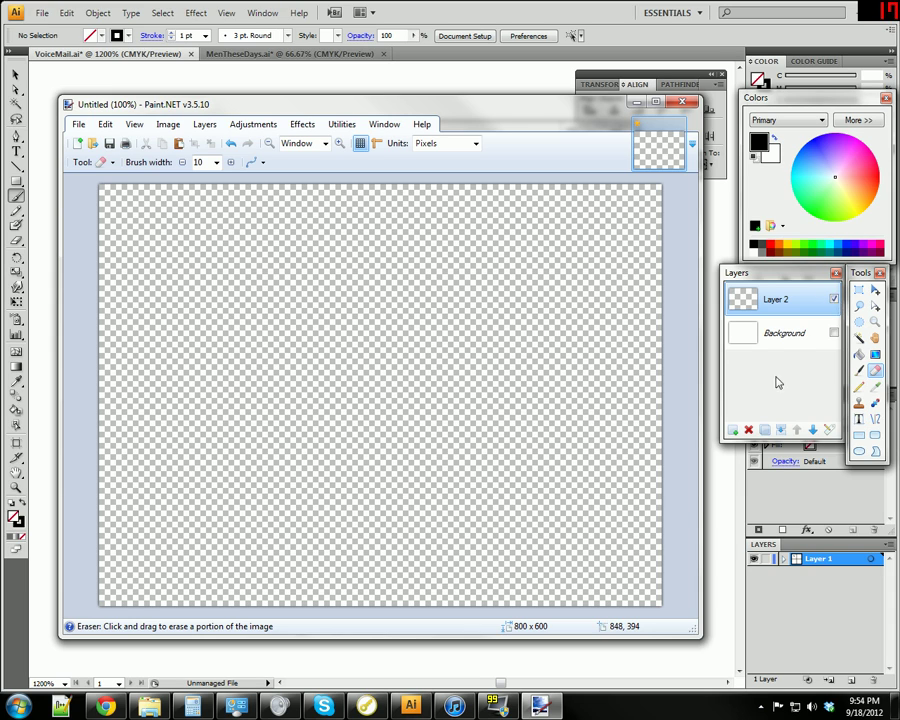
# - Delete Layer 2, show Background again, and draw a large black circle with the Ellipse tool
pyautogui.click(751, 432)
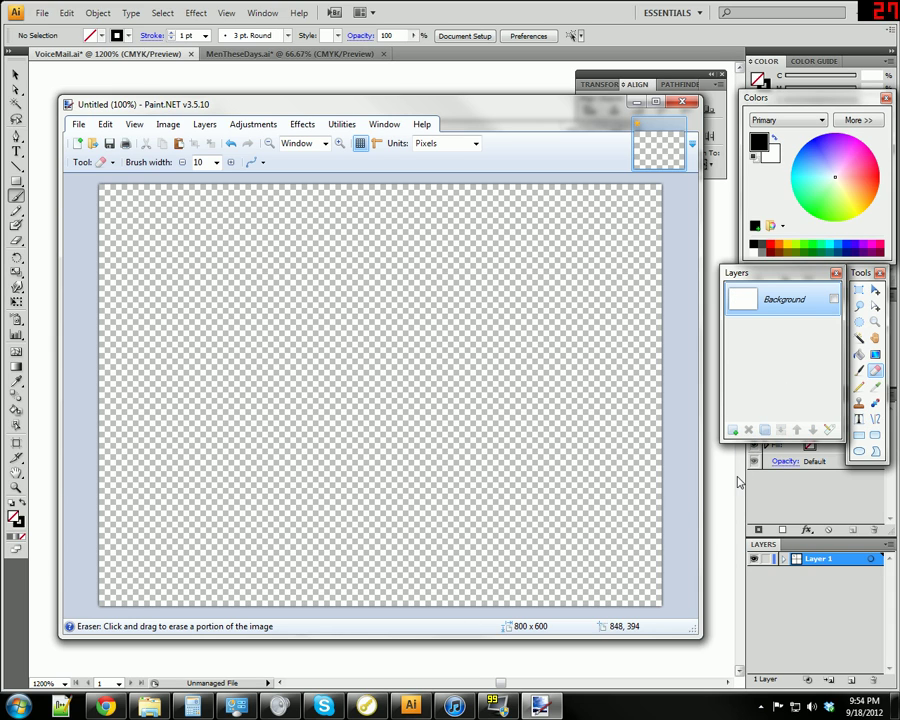
pyautogui.click(834, 301)
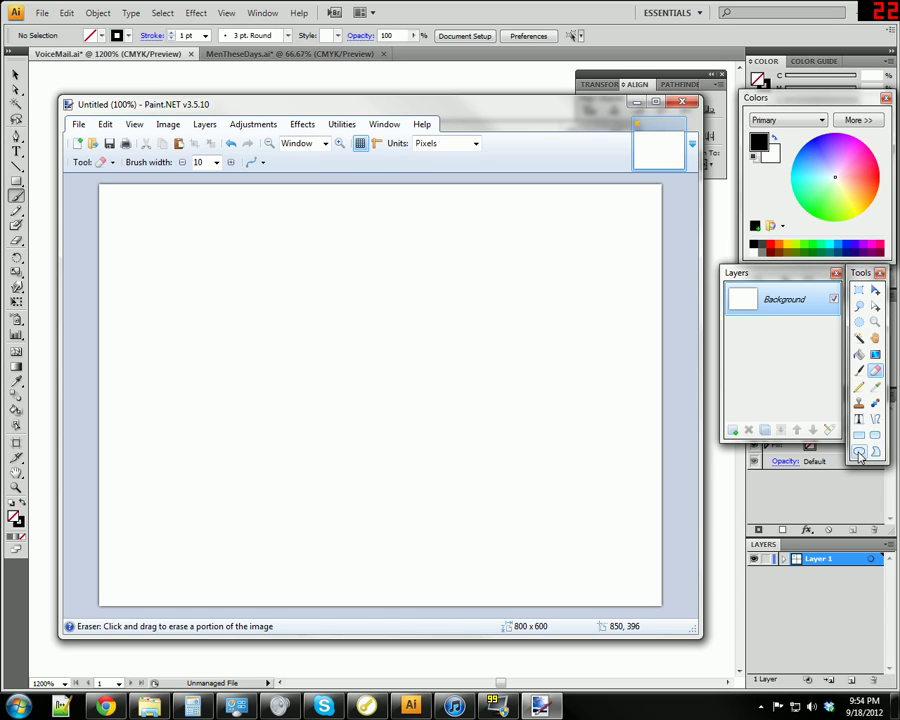
pyautogui.press('o')
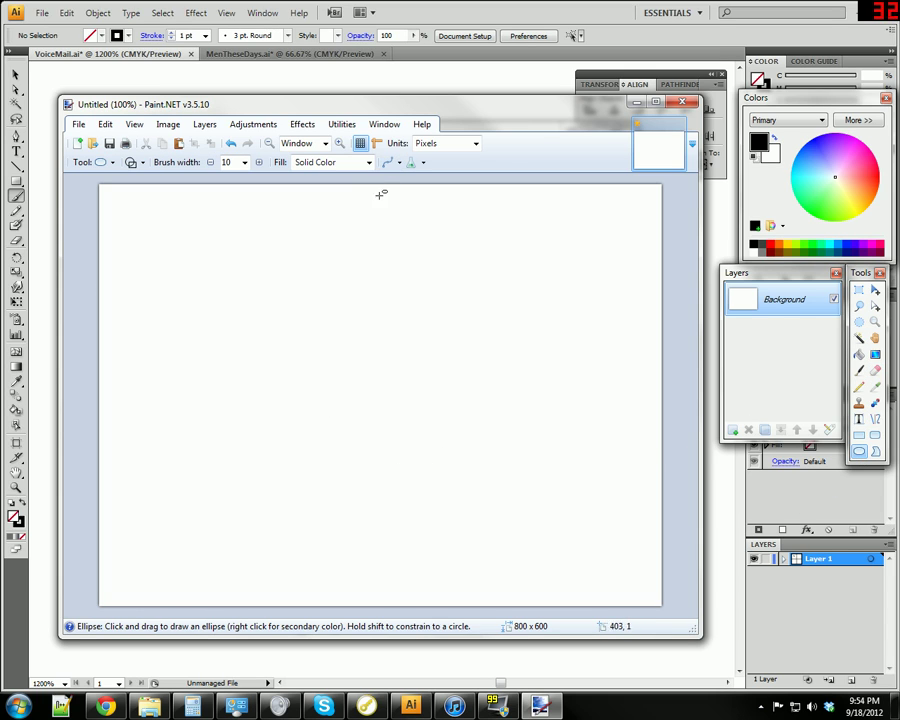
pyautogui.moveTo(280, 296)
pyautogui.mouseDown()
pyautogui.moveTo(449, 434)
pyautogui.moveTo(460, 455)
pyautogui.mouseUp()
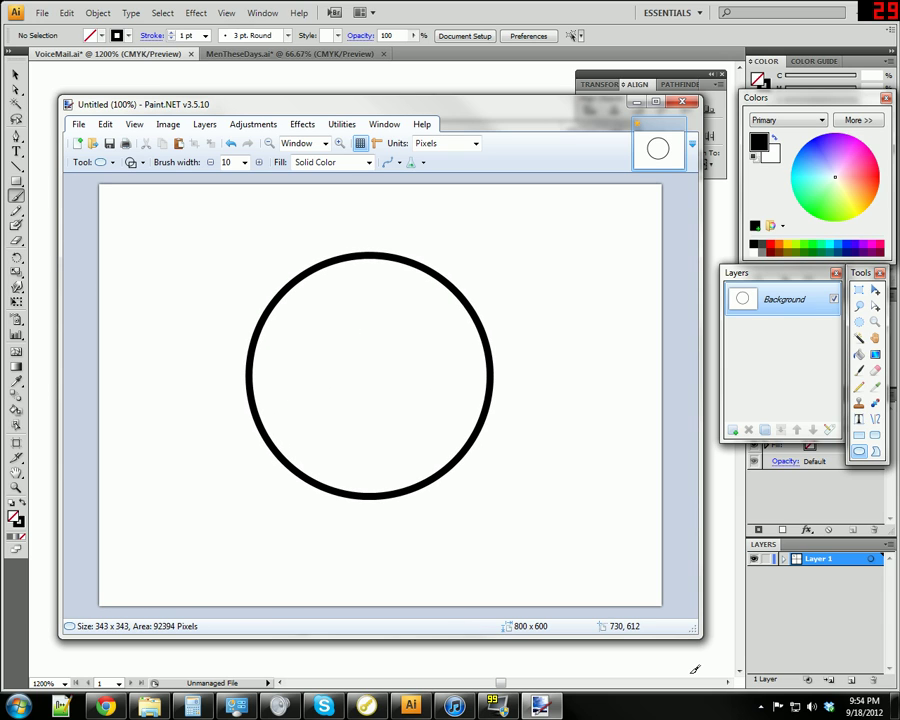
# - Fill the circle's interior with red using the Paint Bucket
pyautogui.click(859, 354)
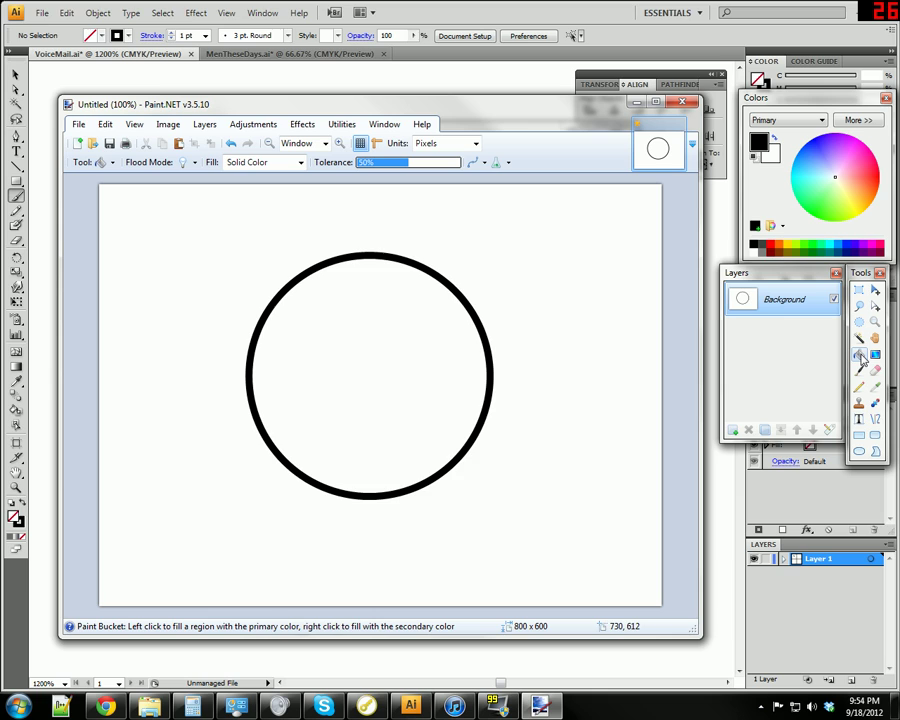
pyautogui.click(775, 244)
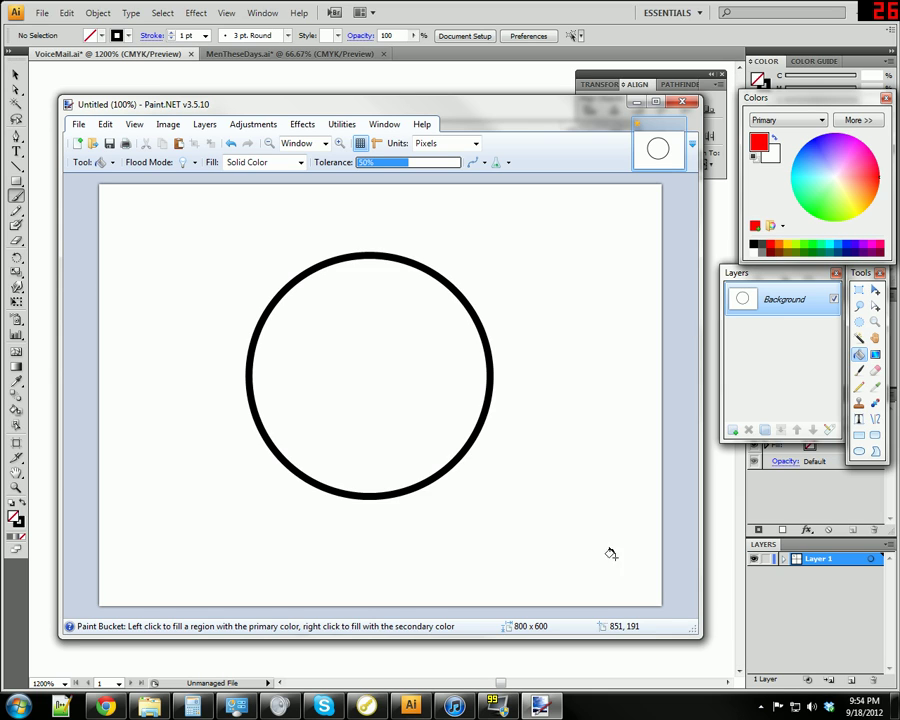
pyautogui.click(349, 384)
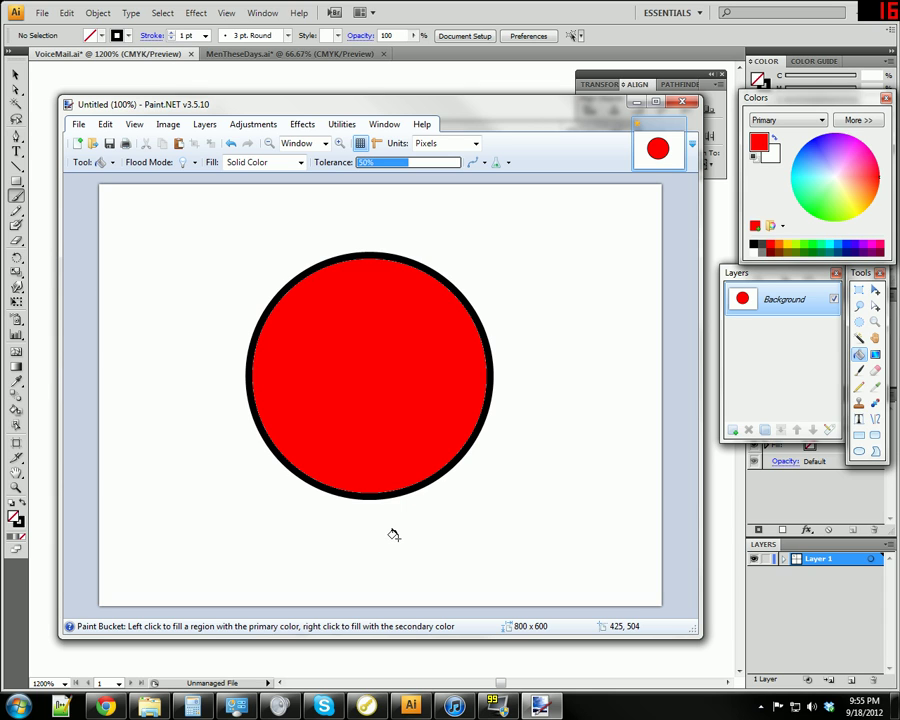
# - Zoom in on the circle edge, turn off the pixel grid, and refill the interior white
pyautogui.scroll(4, 446, 438)
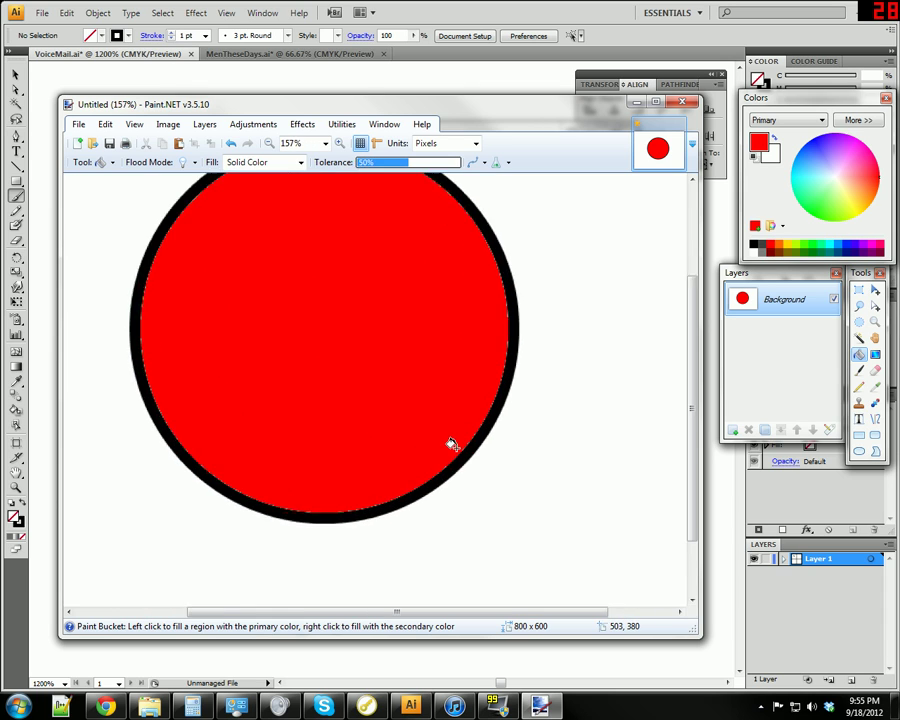
pyautogui.scroll(3, 453, 447)
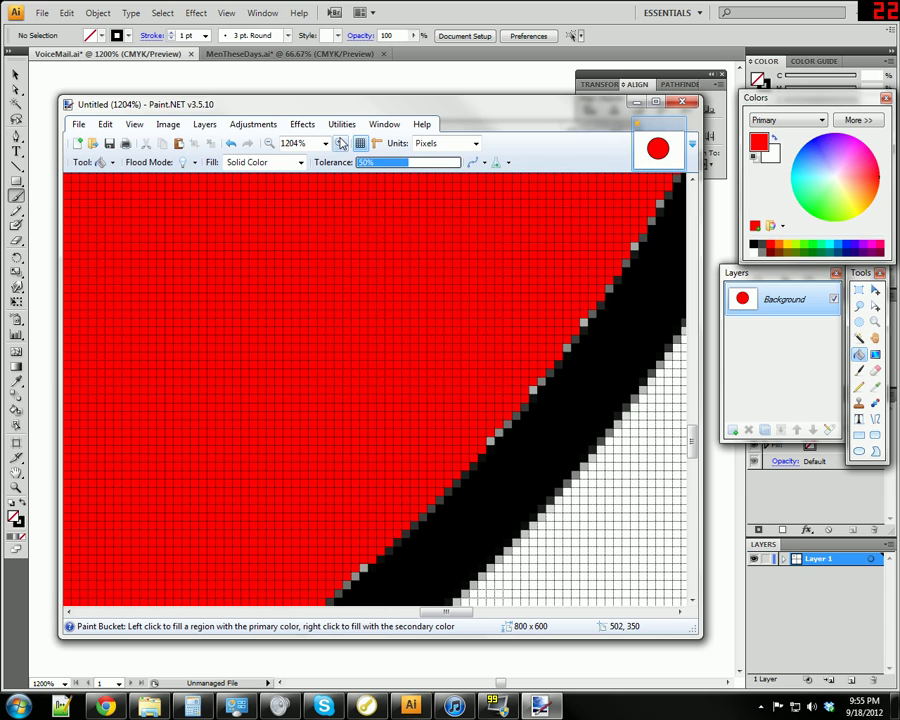
pyautogui.click(359, 144)
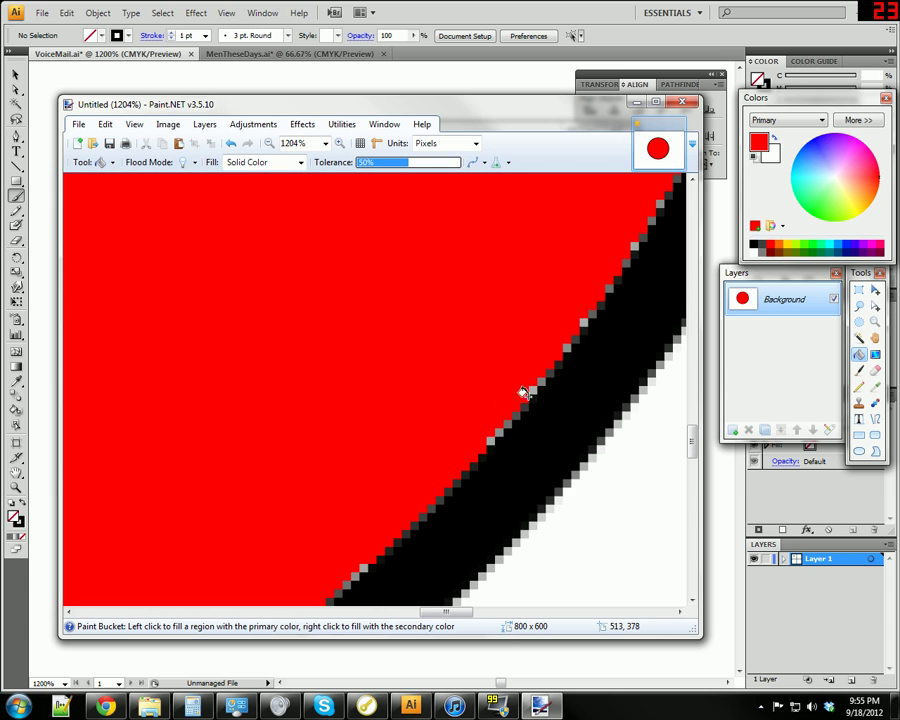
pyautogui.scroll(-3, 530, 352)
pyautogui.scroll(1, 516, 374)
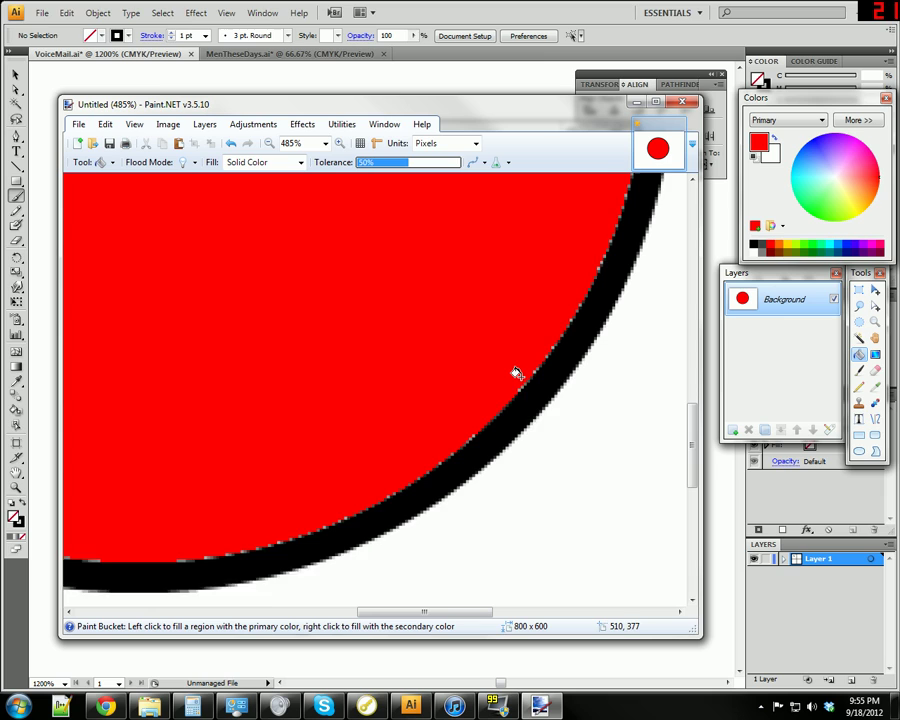
pyautogui.rightClick(500, 428)
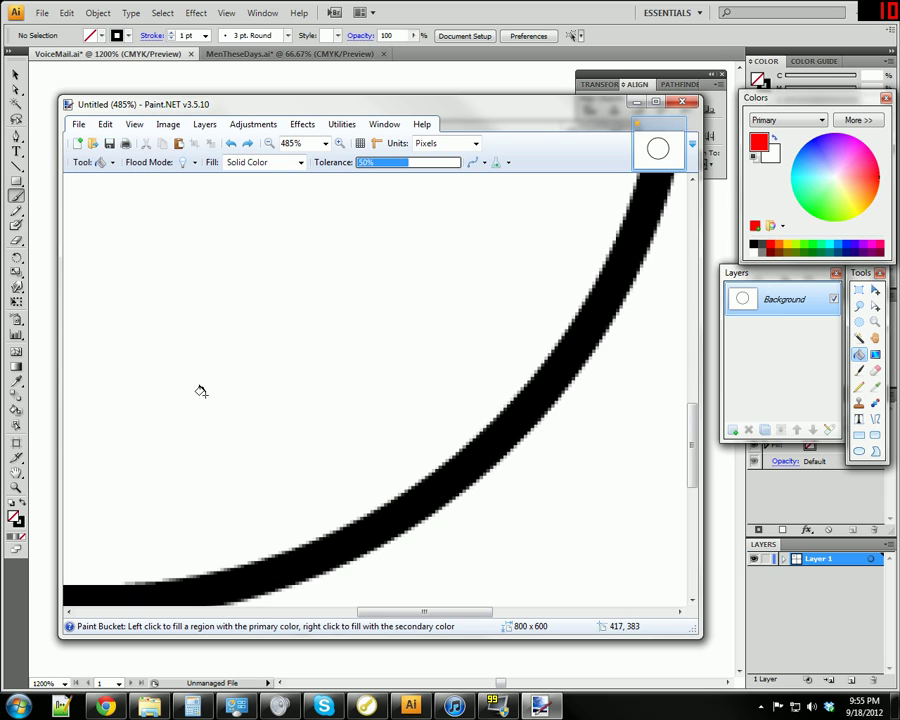
# - Try red fills inside the circle edge three times, undoing each to leave it white
pyautogui.click(303, 352)
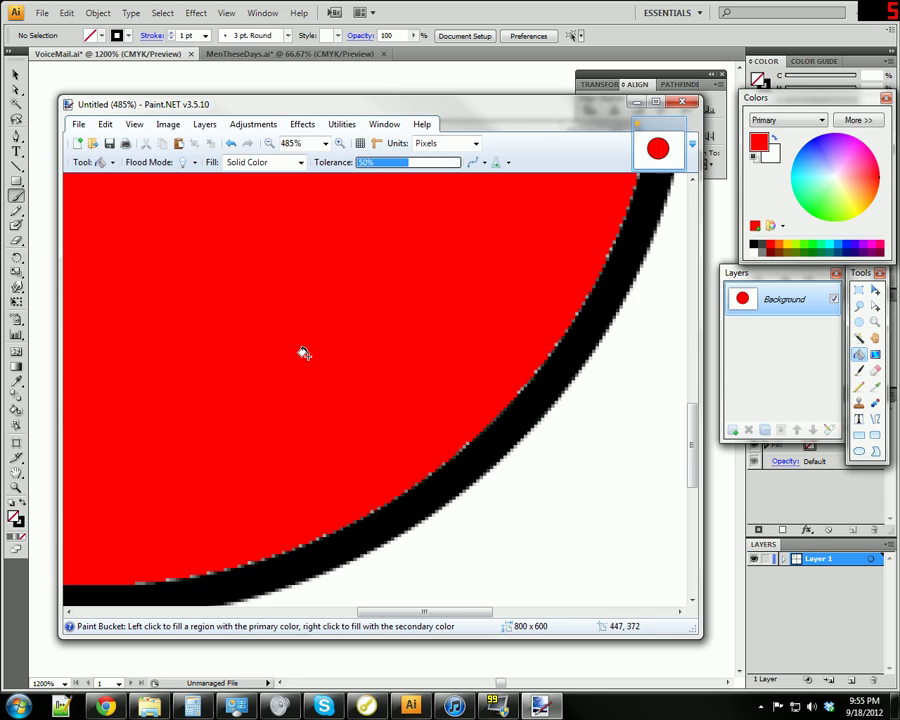
pyautogui.hotkey('ctrl', 'z')
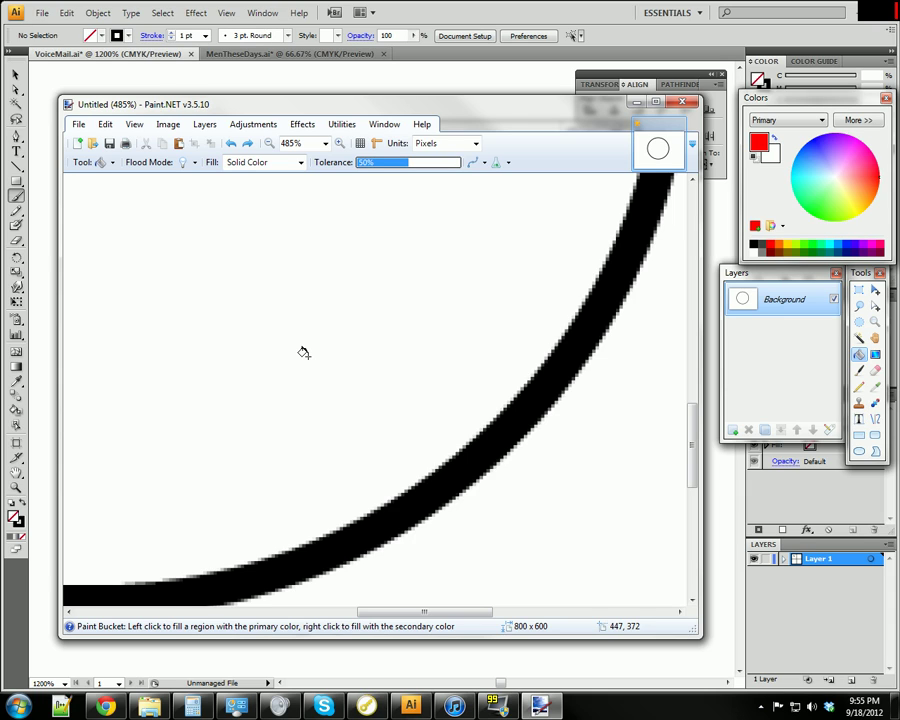
pyautogui.click(303, 353)
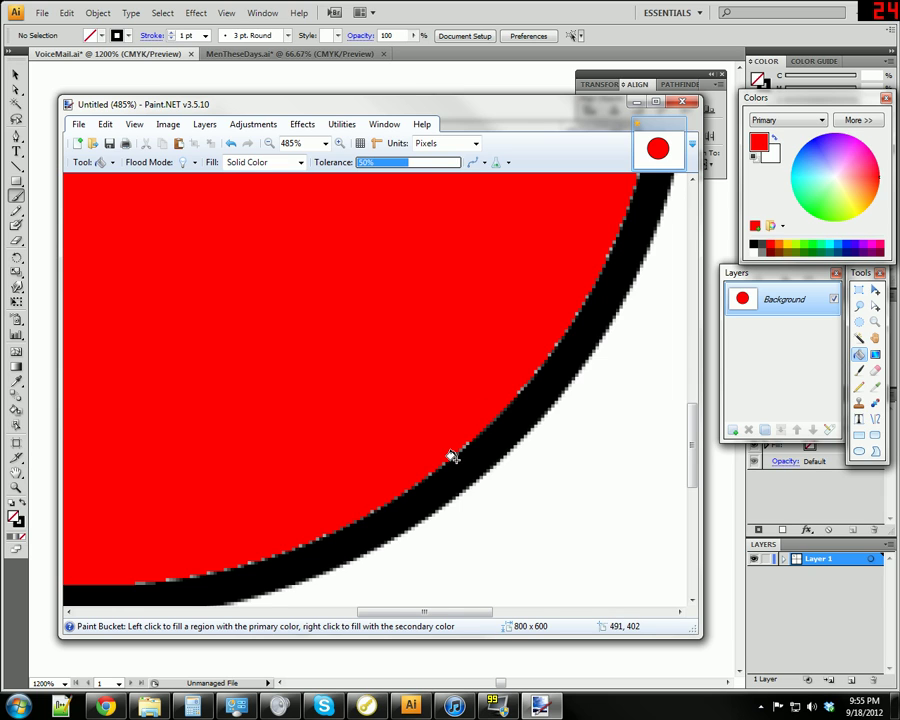
pyautogui.hotkey('ctrl', 'z')
pyautogui.scroll(5, 452, 456)
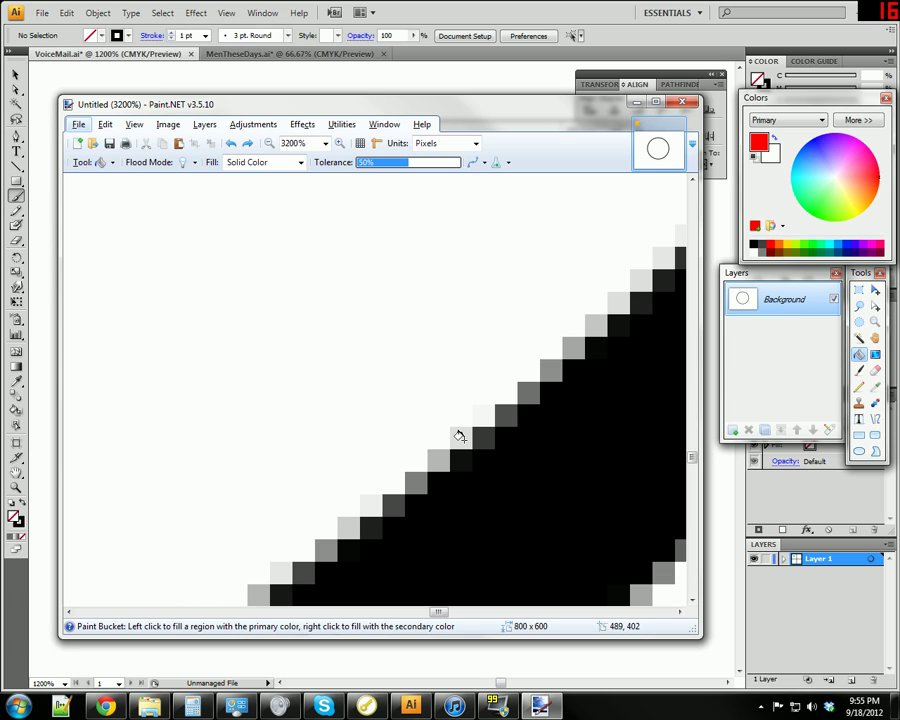
pyautogui.click(313, 364)
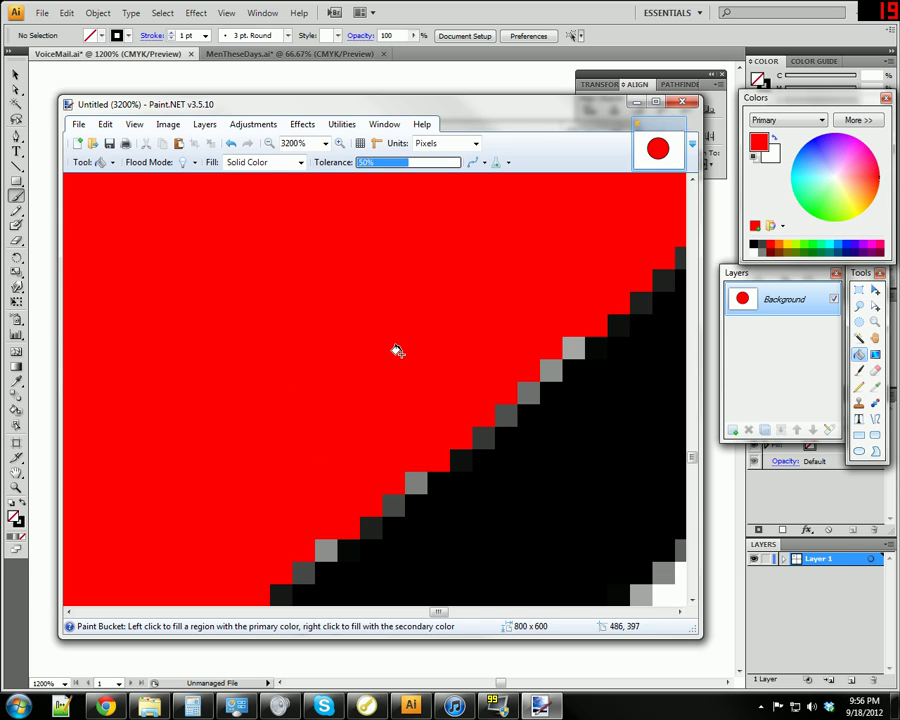
pyautogui.hotkey('ctrl', 'z')
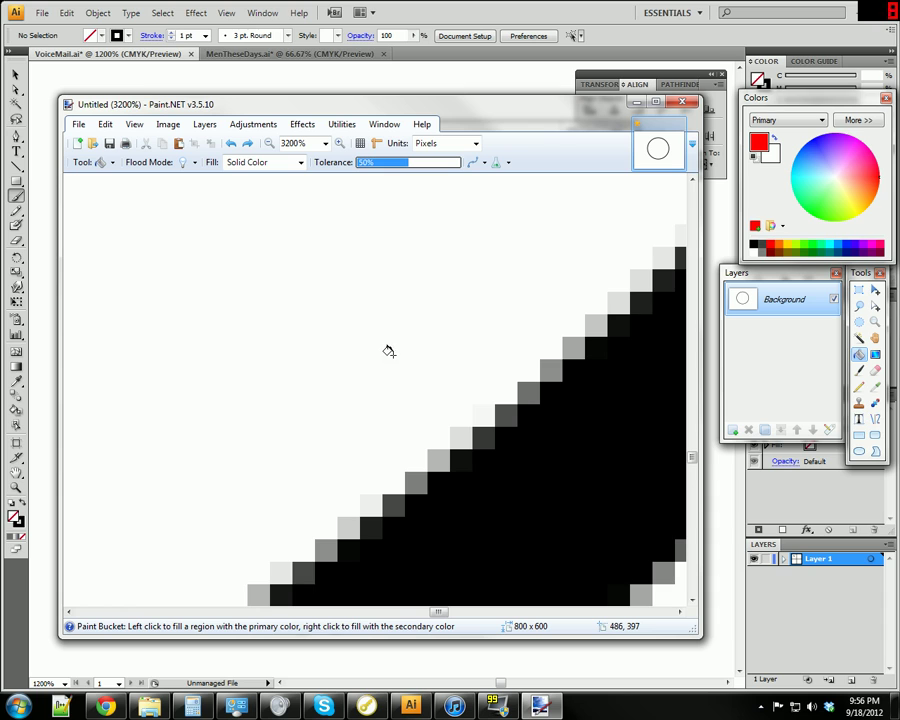
pyautogui.scroll(-5, 385, 350)
# - Reposition the view around the circle, then undo to clear the black circle
pyautogui.scroll(-5, 351, 357)
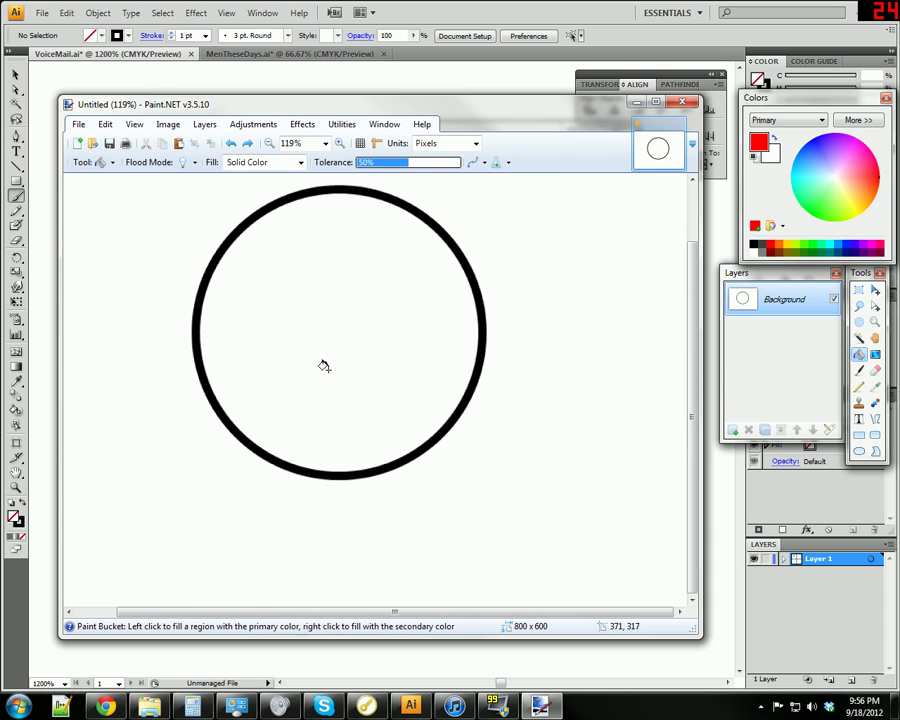
pyautogui.moveTo(298, 357); pyautogui.dragTo(382, 426)
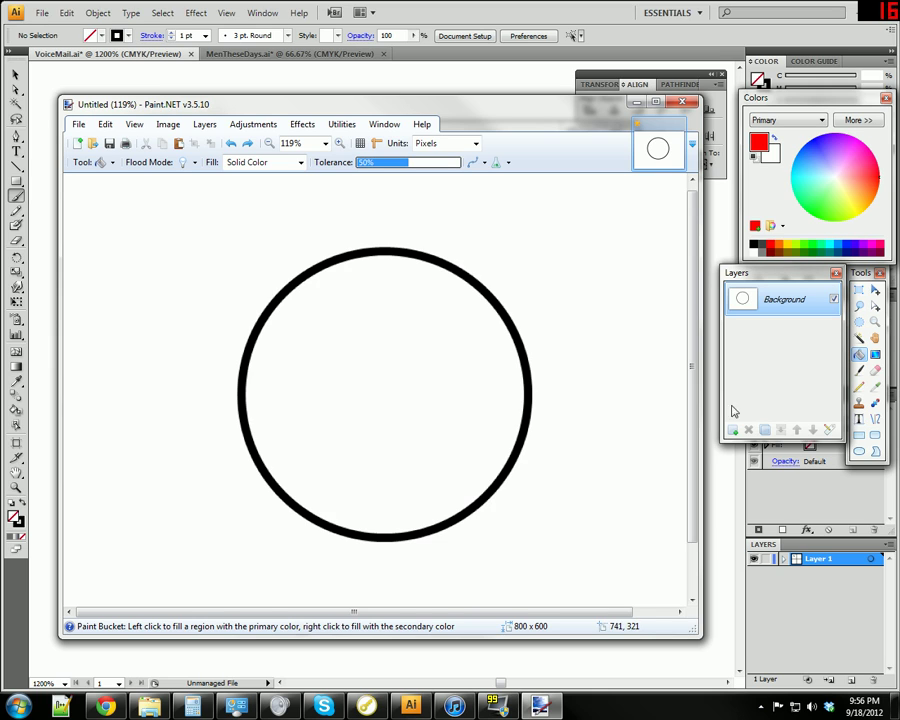
pyautogui.hotkey('ctrl', 'z')
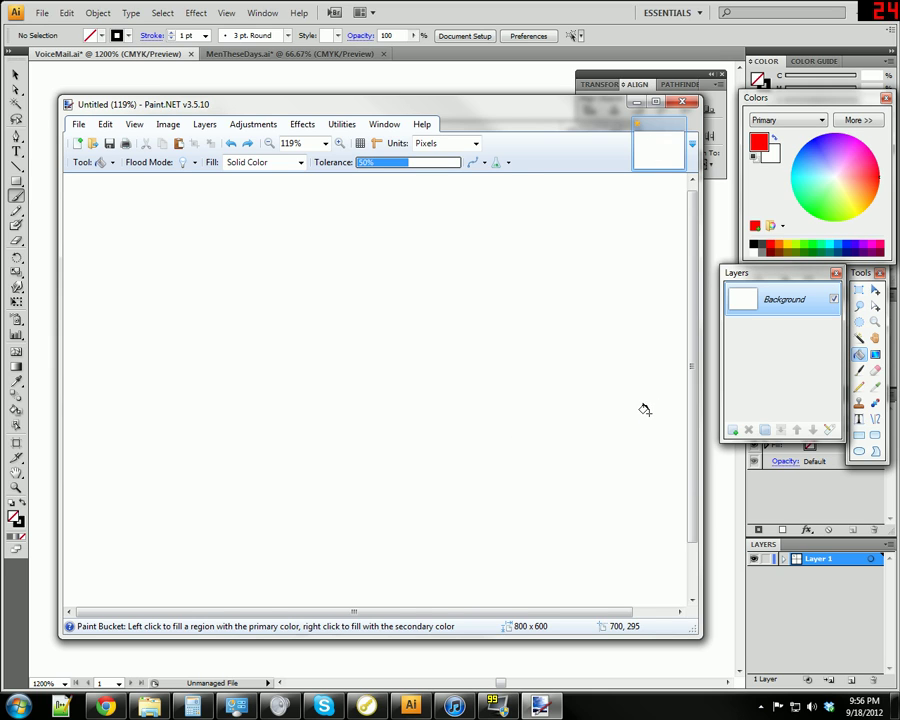
# - Add a new Layer 2, make it active, and draw a trial circle that is undone
pyautogui.click(859, 451)
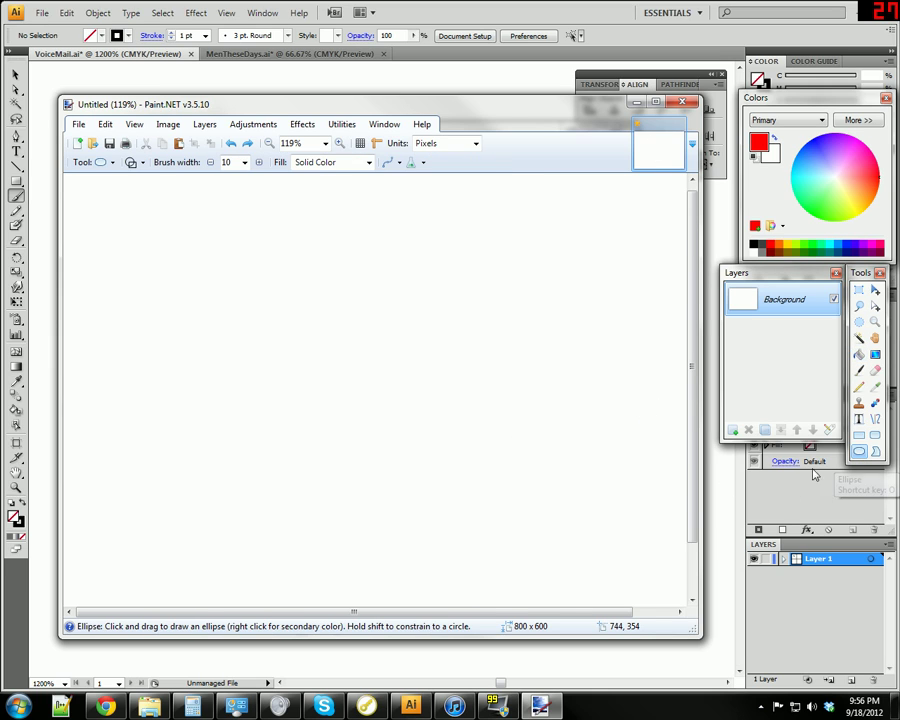
pyautogui.click(731, 432)
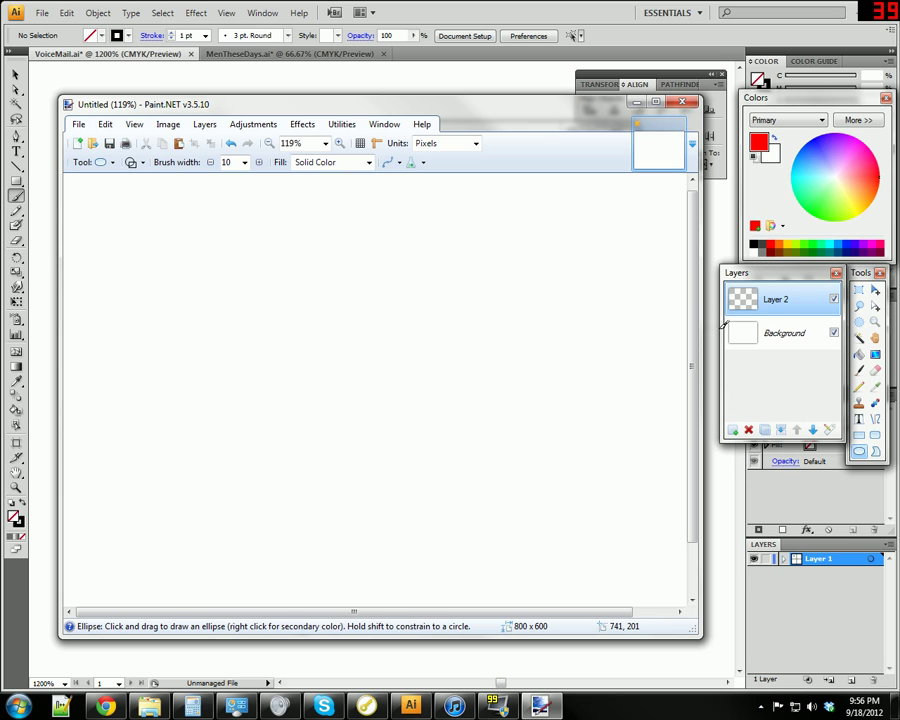
pyautogui.click(794, 332)
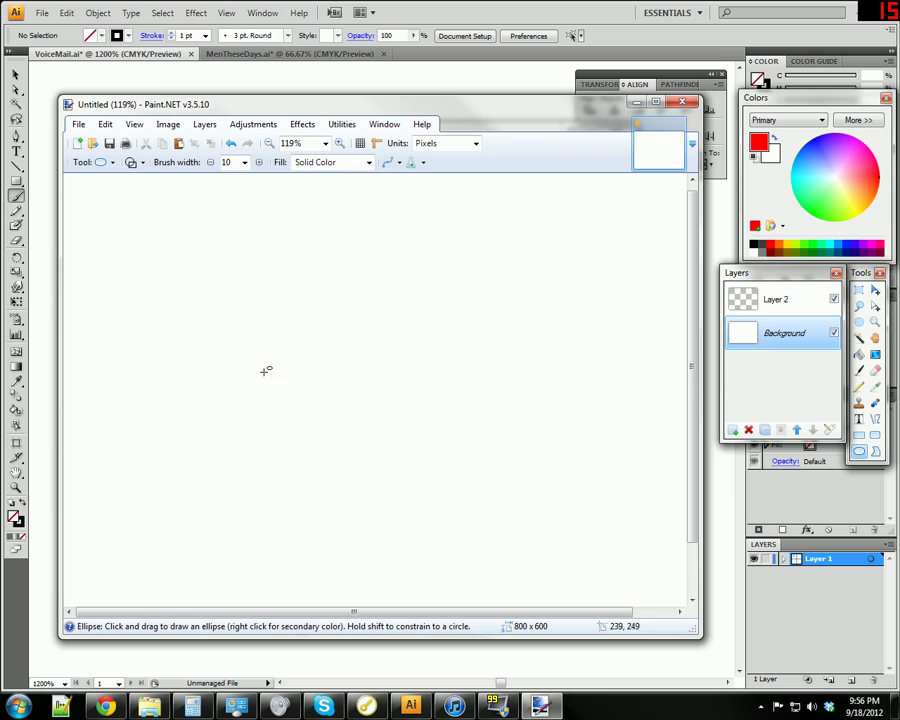
pyautogui.click(770, 298)
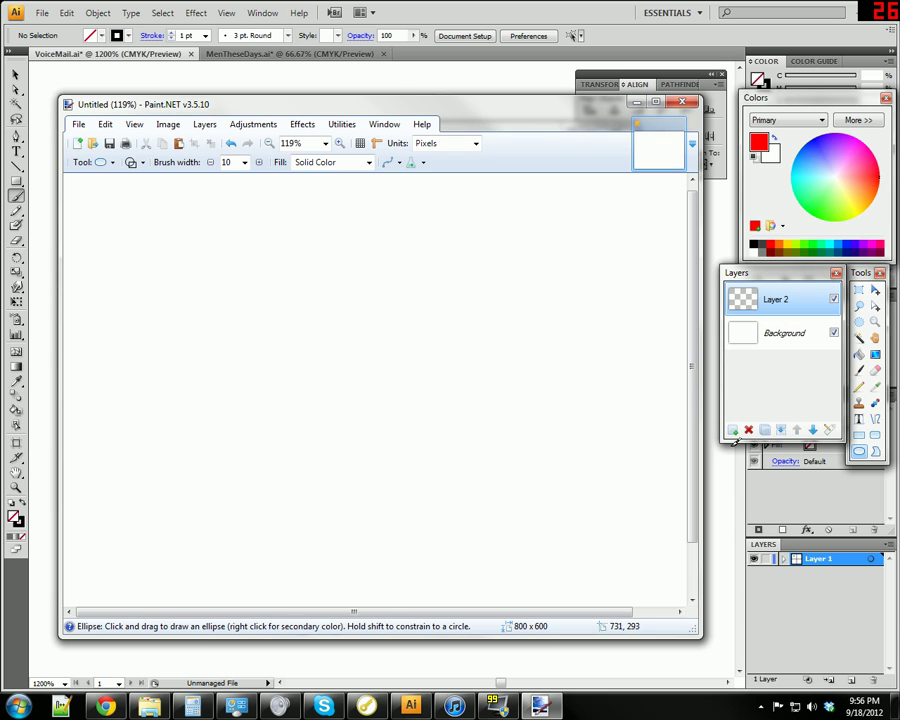
pyautogui.moveTo(189, 278); pyautogui.dragTo(386, 383)
pyautogui.hotkey('ctrl', 'z')
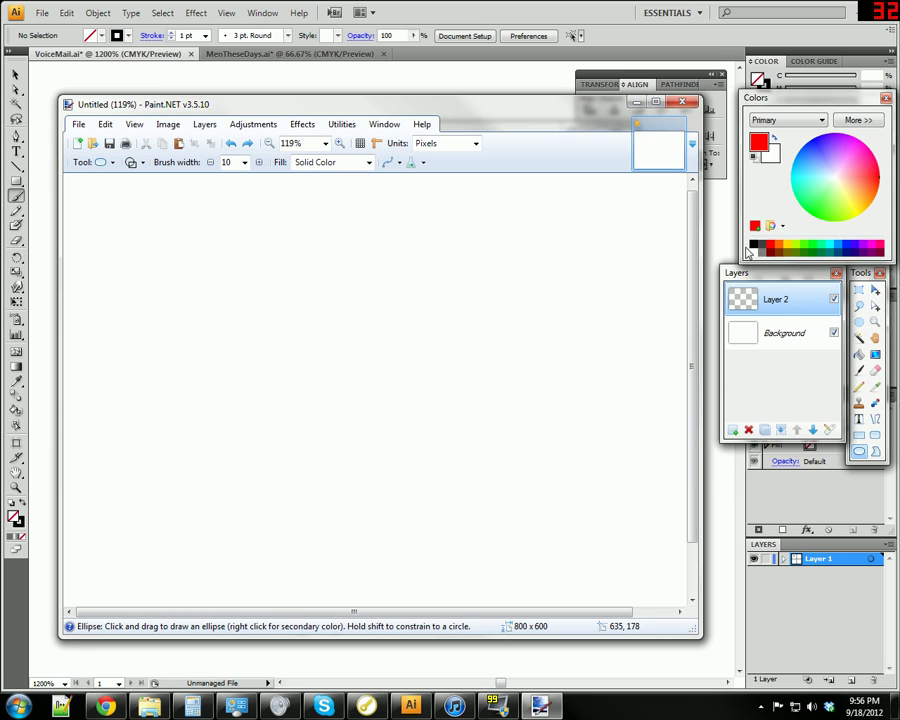
# - Draw the black circle outline on Layer 2, then pick red and switch to the Background layer zoomed in
pyautogui.moveTo(264, 293); pyautogui.dragTo(381, 372)
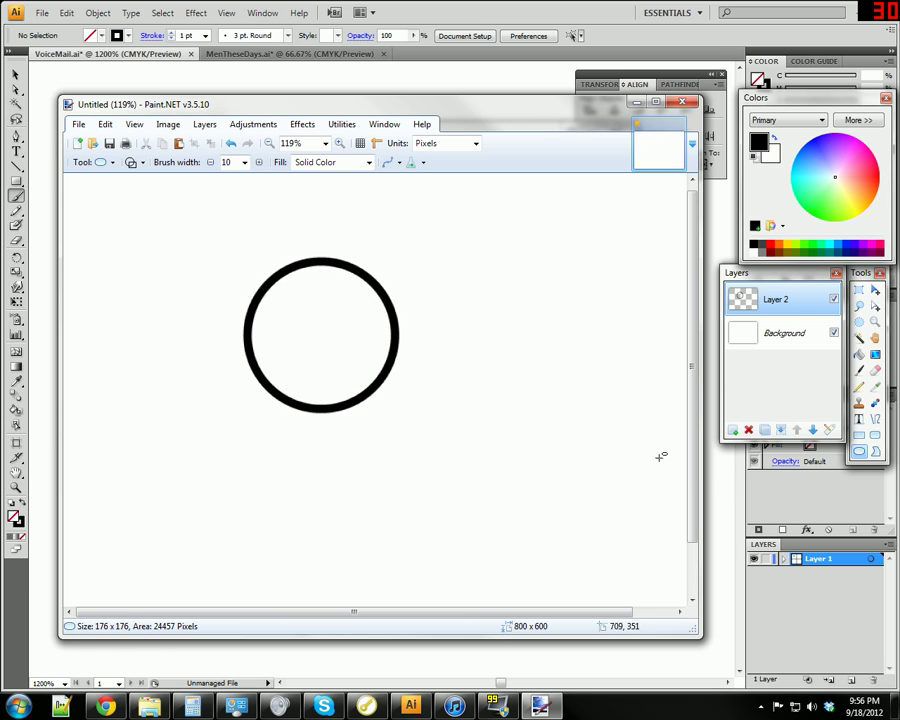
pyautogui.click(771, 246)
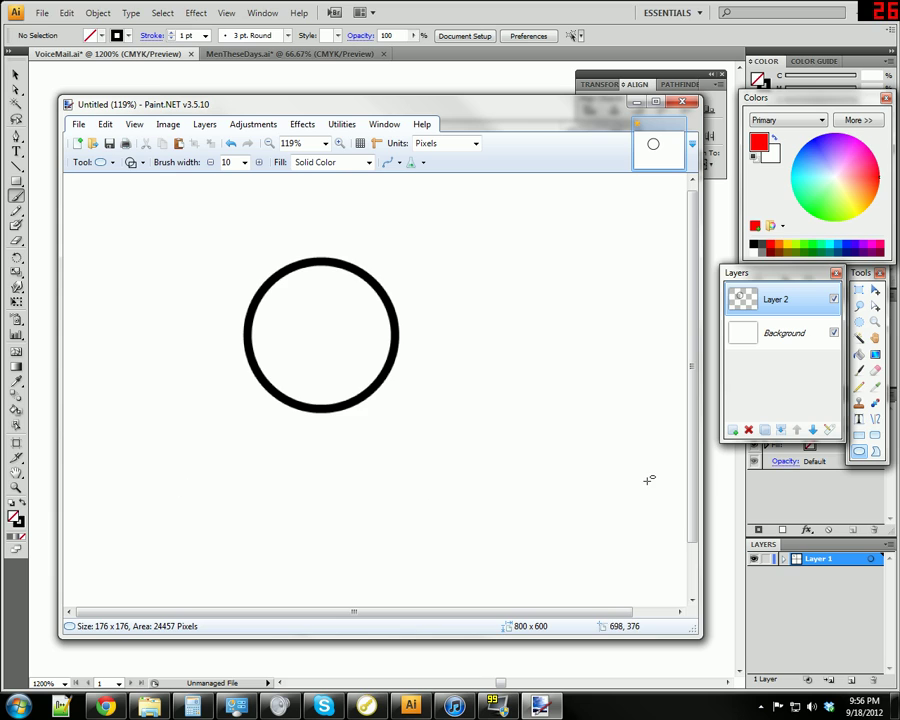
pyautogui.click(770, 333)
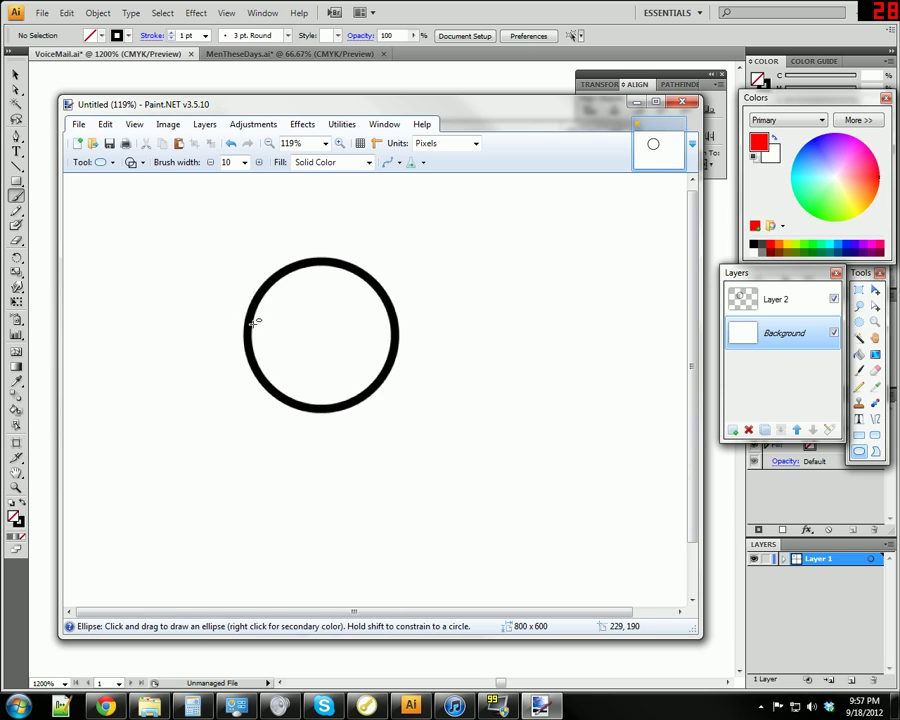
pyautogui.scroll(3, 266, 318)
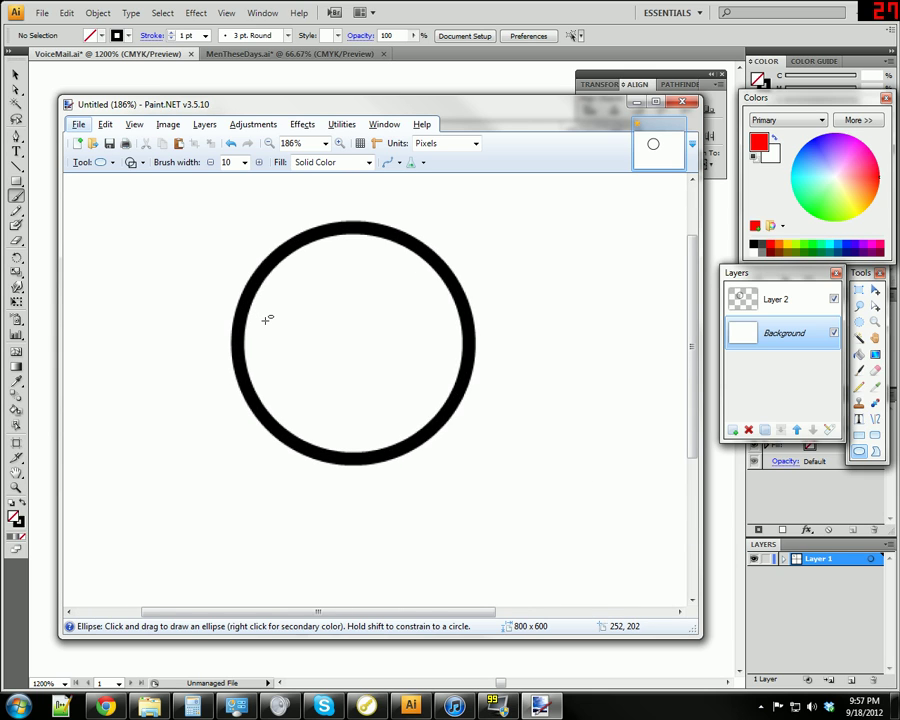
pyautogui.scroll(1, 266, 318)
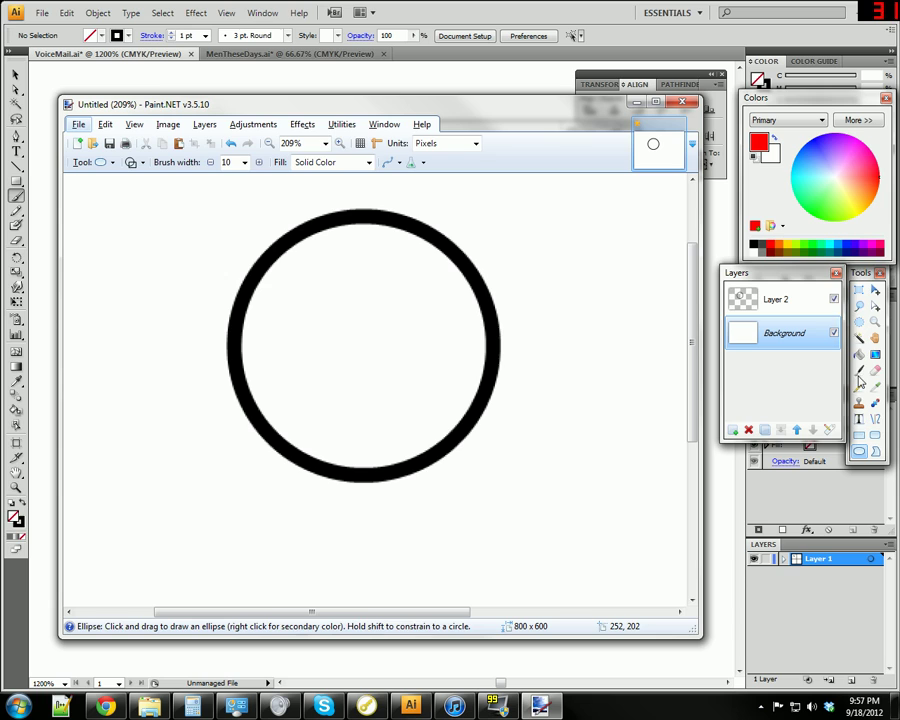
pyautogui.press('f')
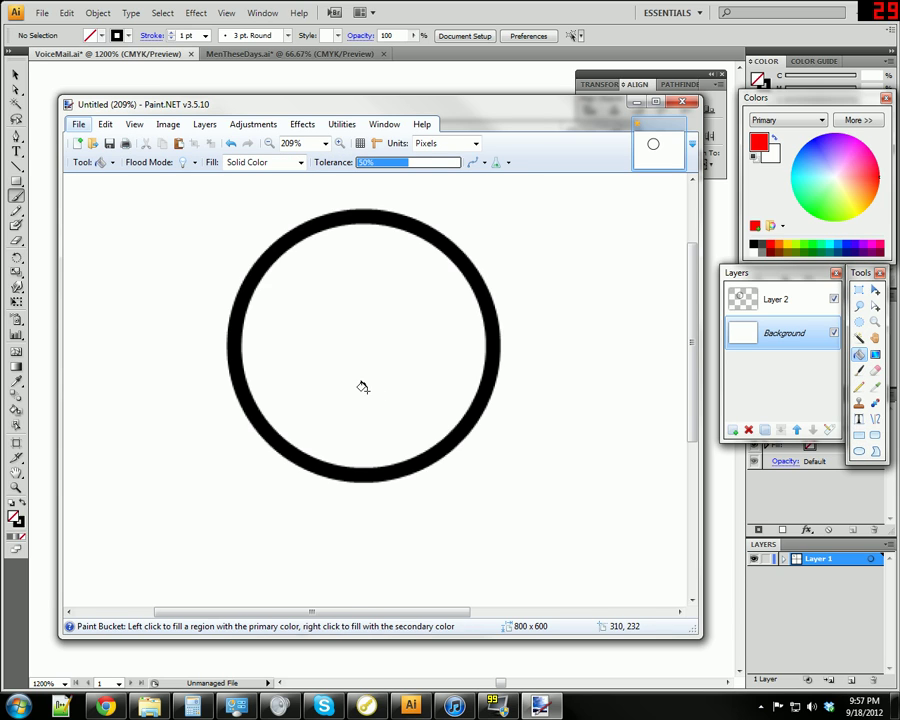
pyautogui.click(335, 338)
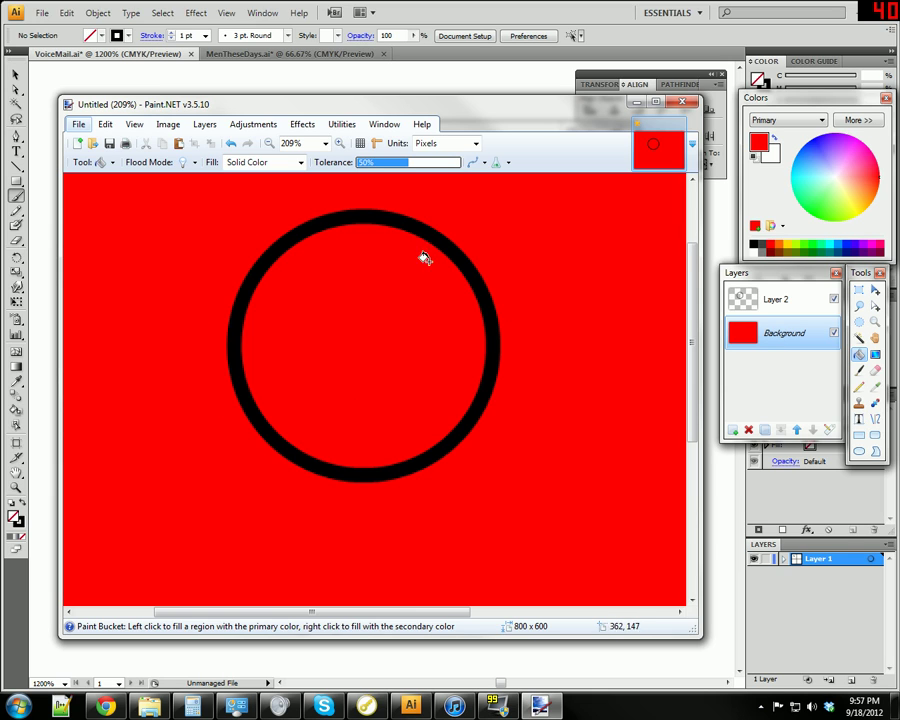
pyautogui.hotkey('ctrl', 'z')
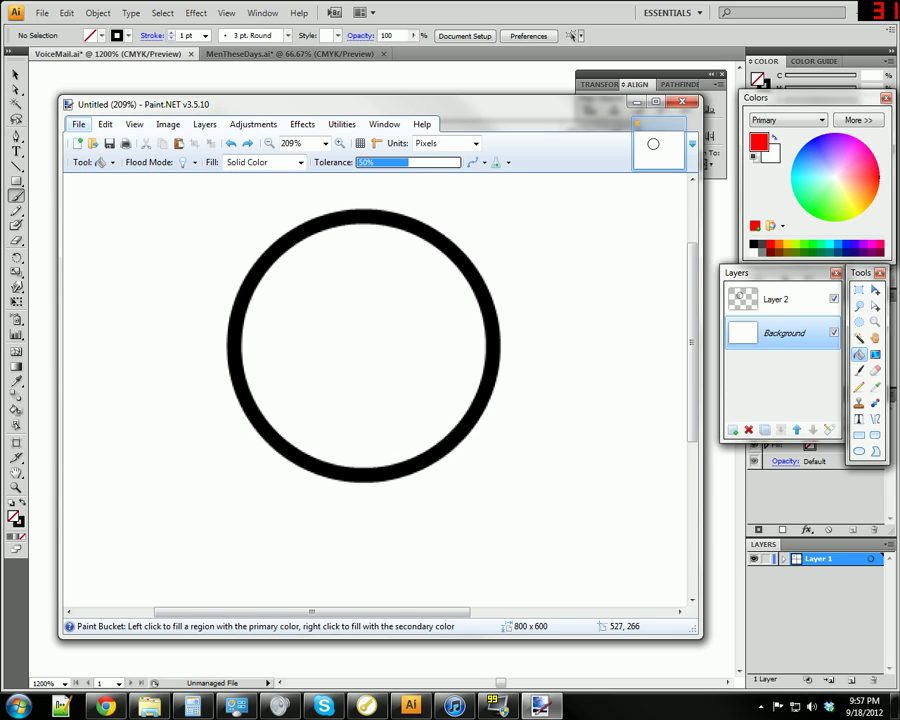
pyautogui.click(859, 322)
pyautogui.click(859, 290)
pyautogui.moveTo(282, 332); pyautogui.dragTo(374, 380)
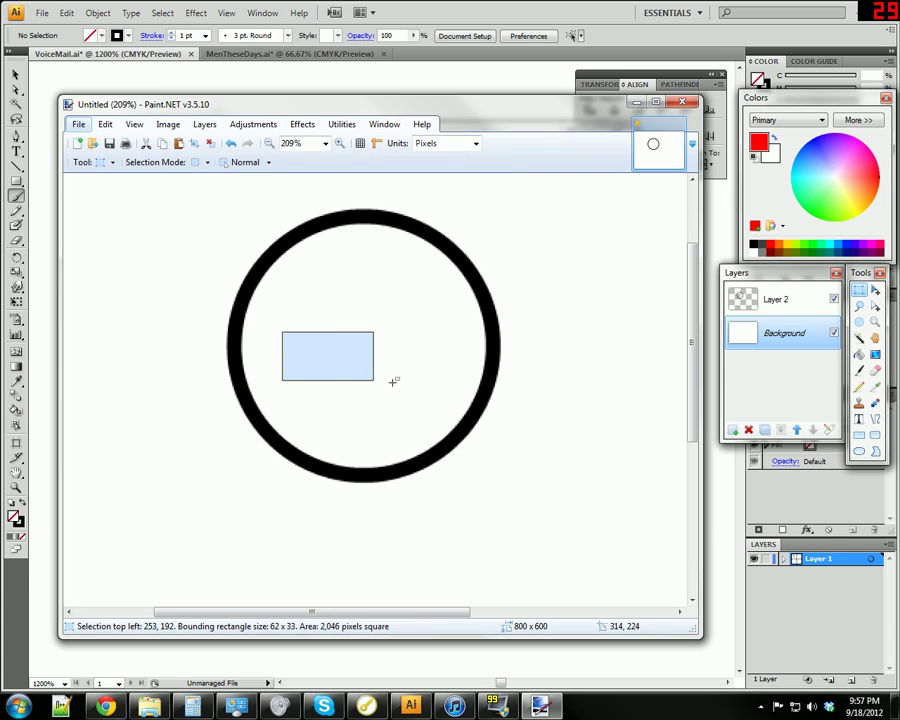
pyautogui.click(859, 322)
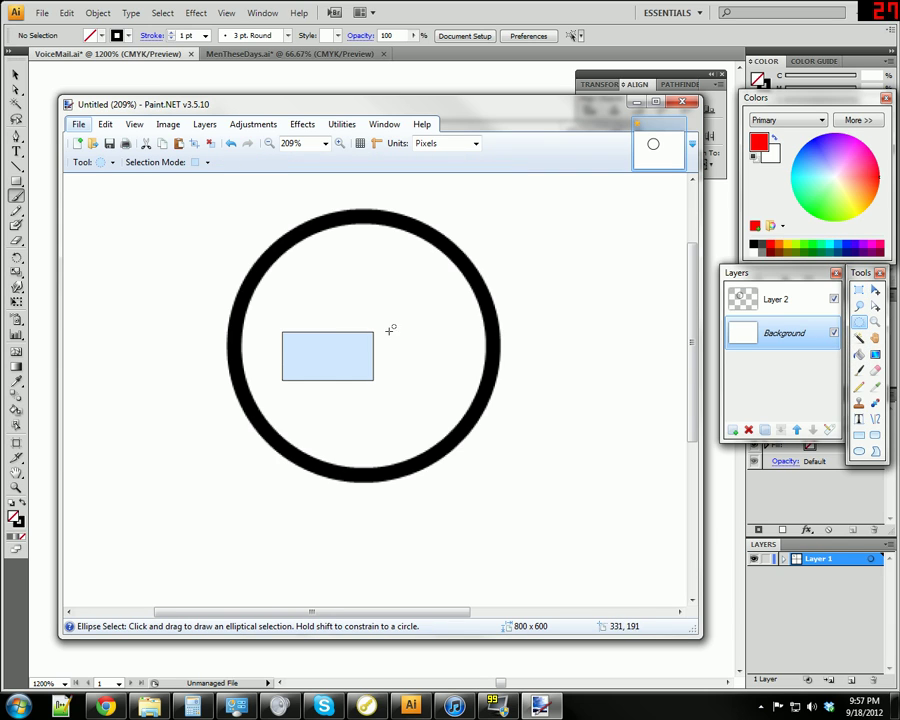
pyautogui.moveTo(315, 294); pyautogui.dragTo(424, 398)
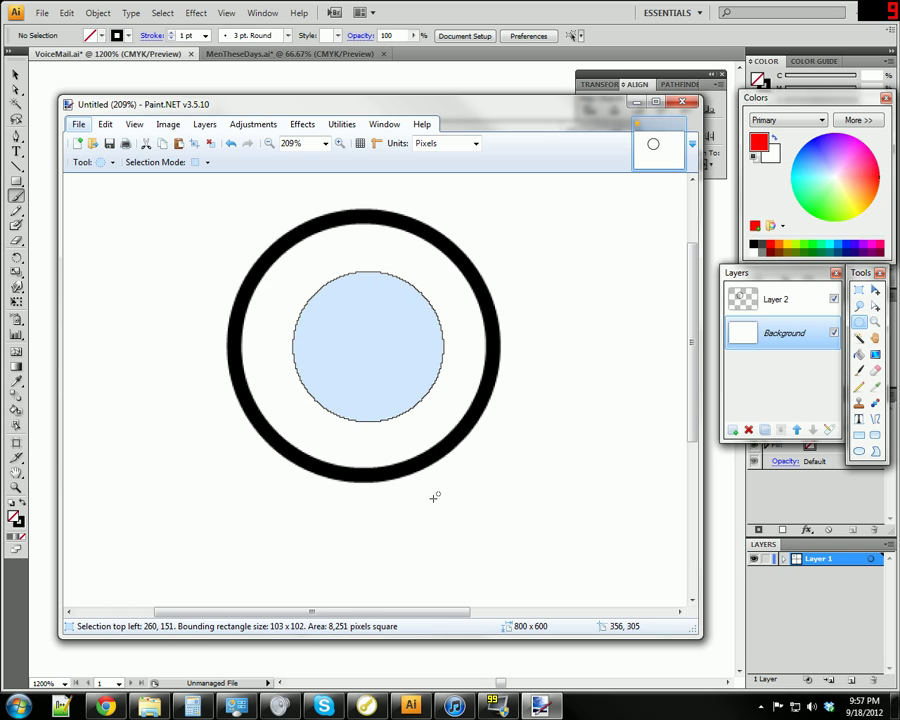
pyautogui.press('b')
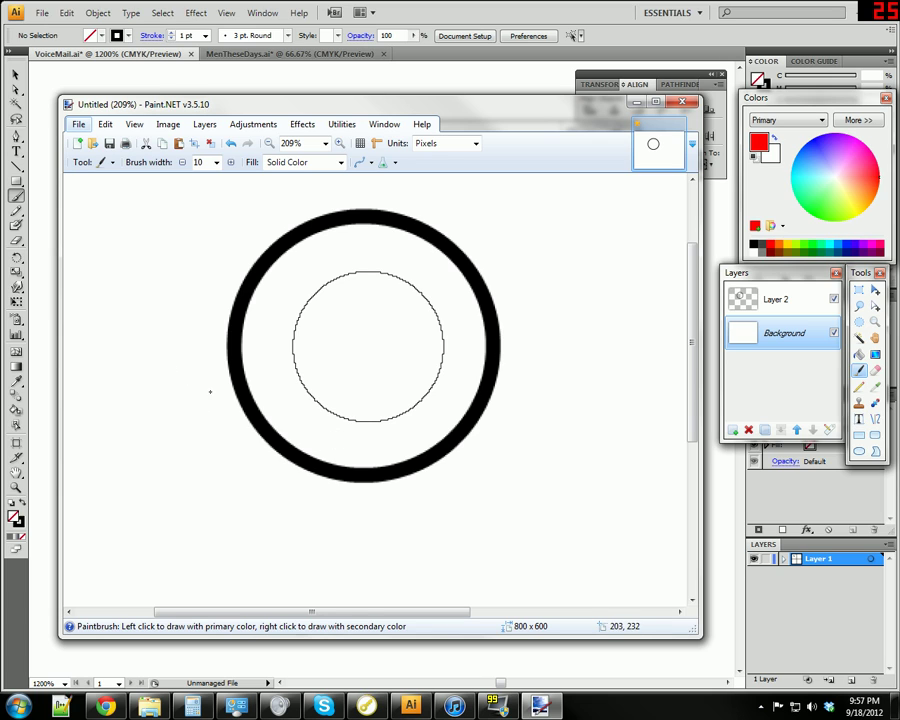
pyautogui.moveTo(370, 346)
pyautogui.mouseDown()
pyautogui.moveTo(319, 401)
pyautogui.moveTo(370, 352)
pyautogui.moveTo(368, 391)
pyautogui.moveTo(386, 409)
pyautogui.moveTo(451, 344)
pyautogui.moveTo(440, 300)
pyautogui.mouseUp()
pyautogui.hotkey('ctrl', 'z')
pyautogui.hotkey('ctrl', 'd')
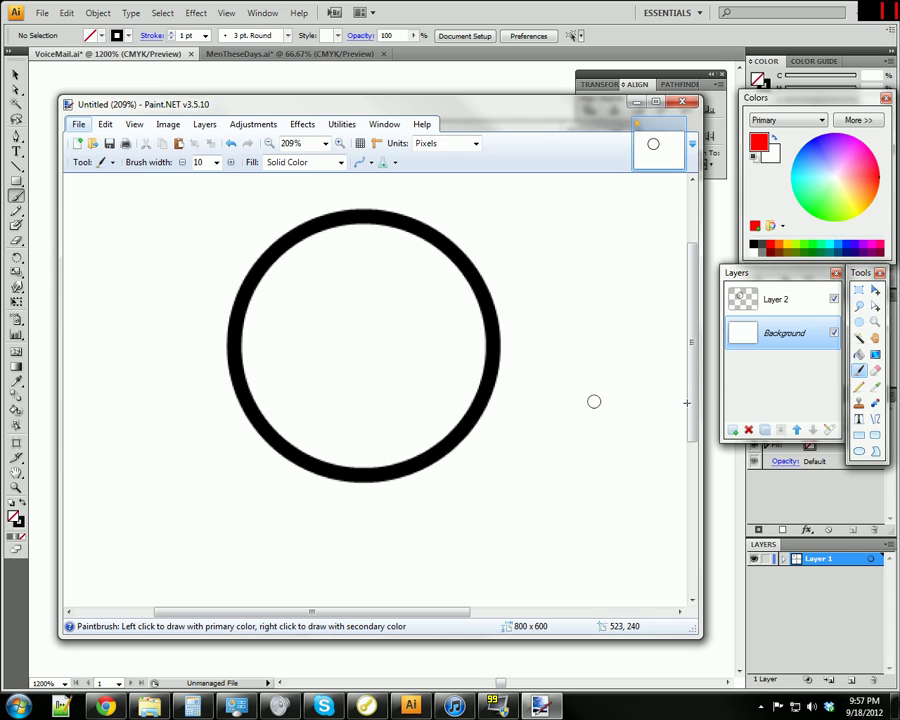
# - Select the ring's interior with Ellipse Select and fill it red on the Background layer
pyautogui.click(859, 321)
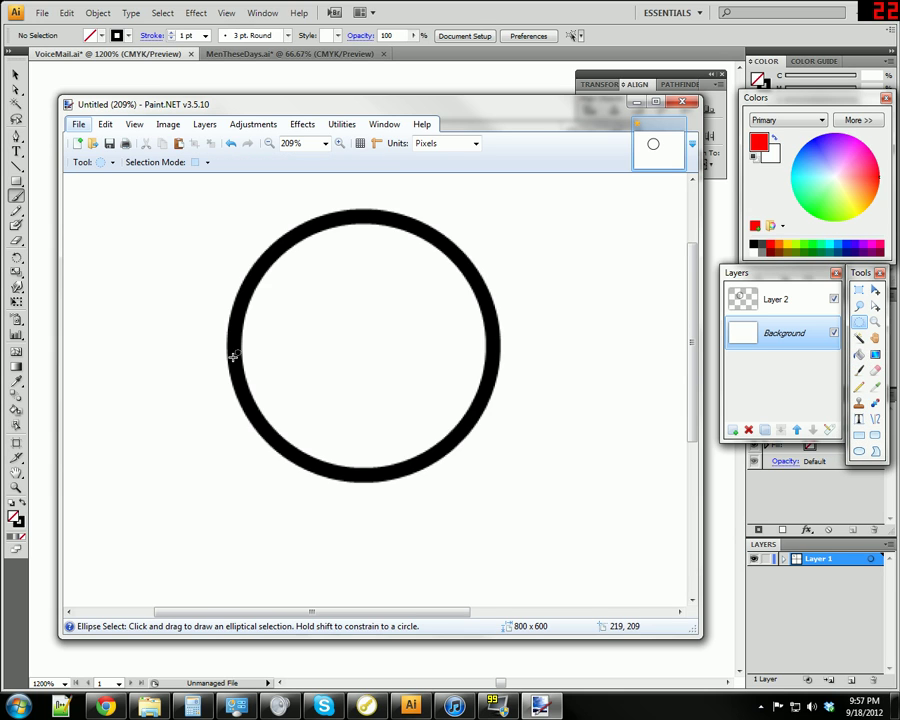
pyautogui.moveTo(231, 341); pyautogui.dragTo(492, 348)
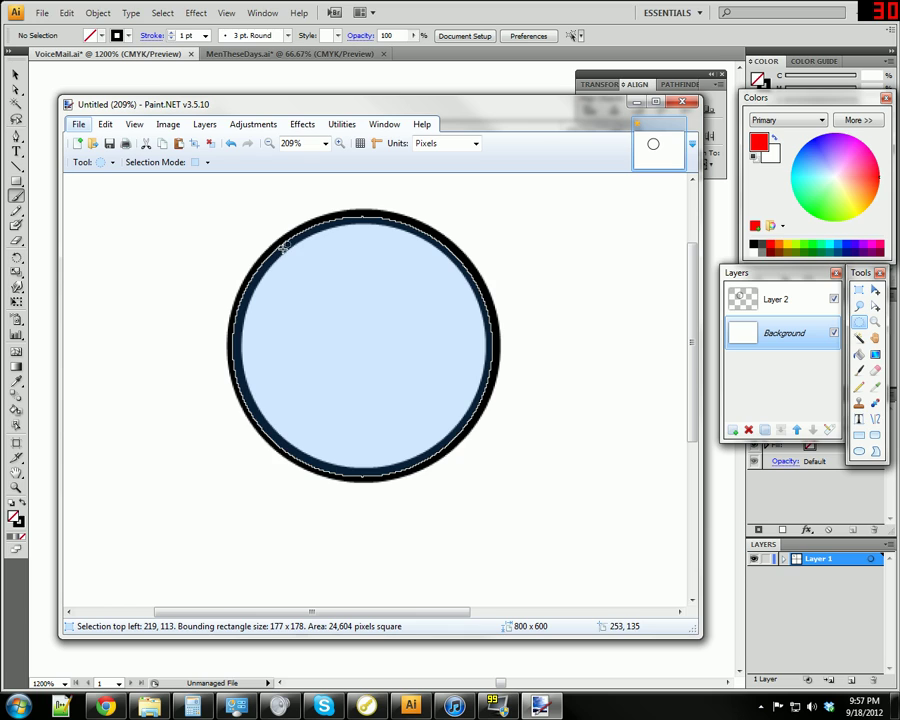
pyautogui.press('f')
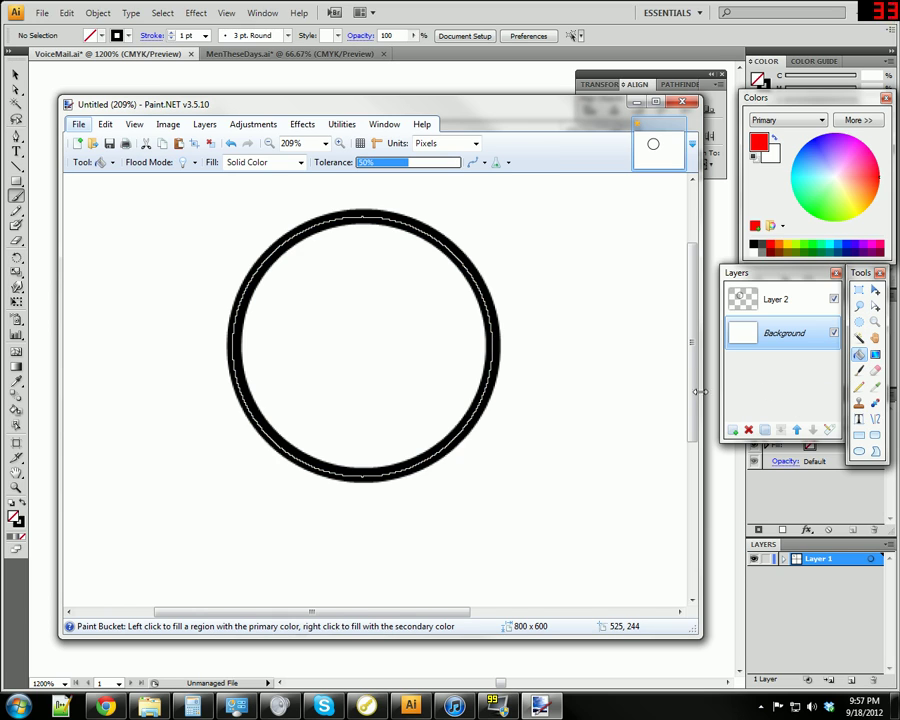
pyautogui.click(383, 378)
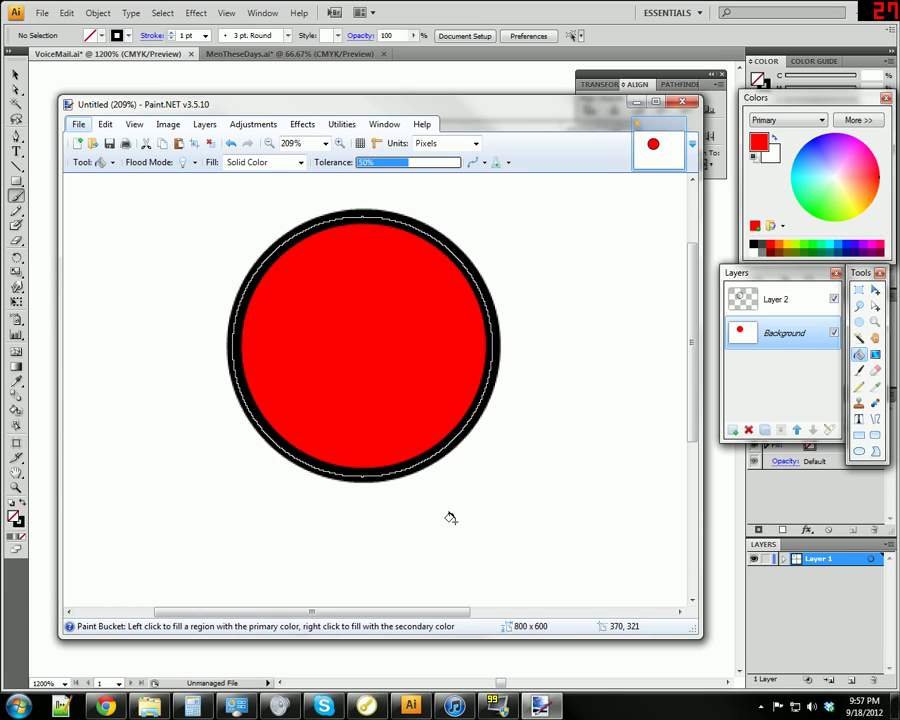
pyautogui.hotkey('ctrl', 'd')
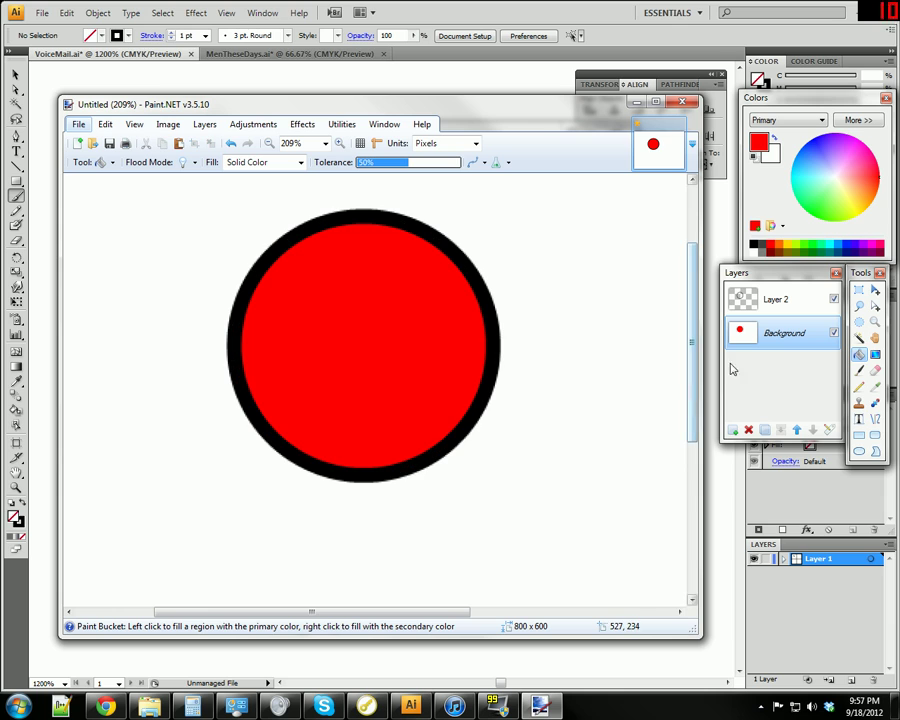
pyautogui.keyDown('ctrl'); pyautogui.scroll(10, 443, 440); pyautogui.keyUp('ctrl')
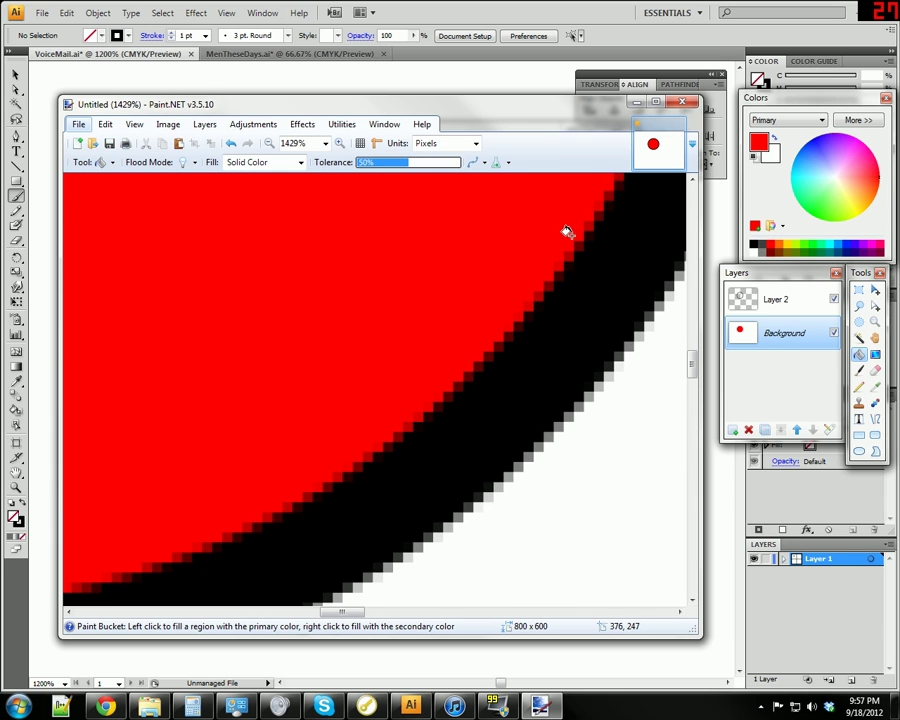
pyautogui.keyDown('ctrl'); pyautogui.scroll(-5, 303, 449); pyautogui.keyUp('ctrl')
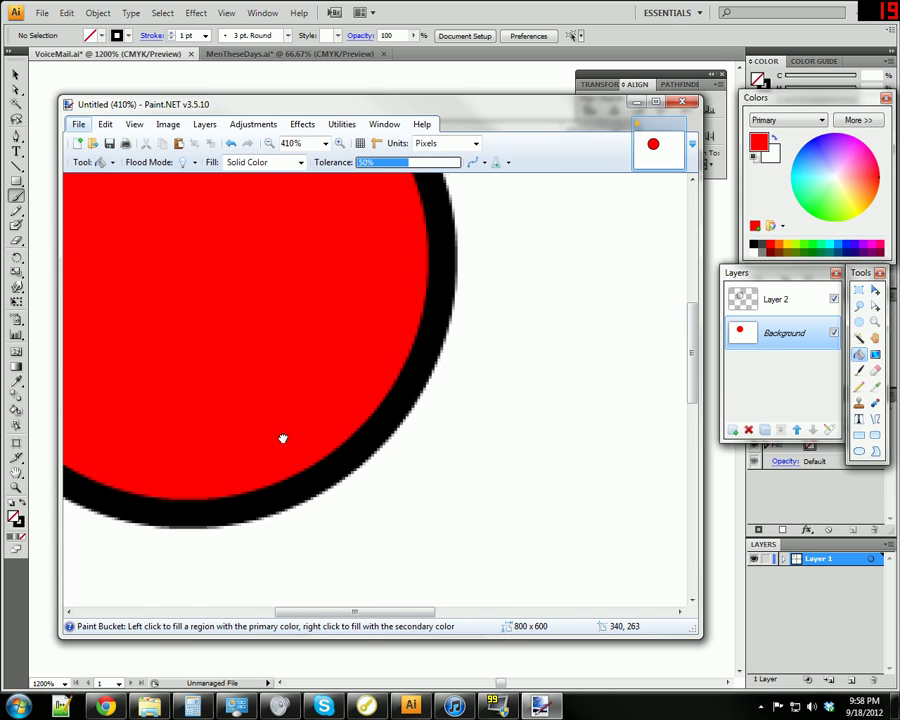
pyautogui.moveTo(282, 436)
pyautogui.mouseDown()
pyautogui.moveTo(422, 524)
pyautogui.moveTo(437, 514)
pyautogui.mouseUp()
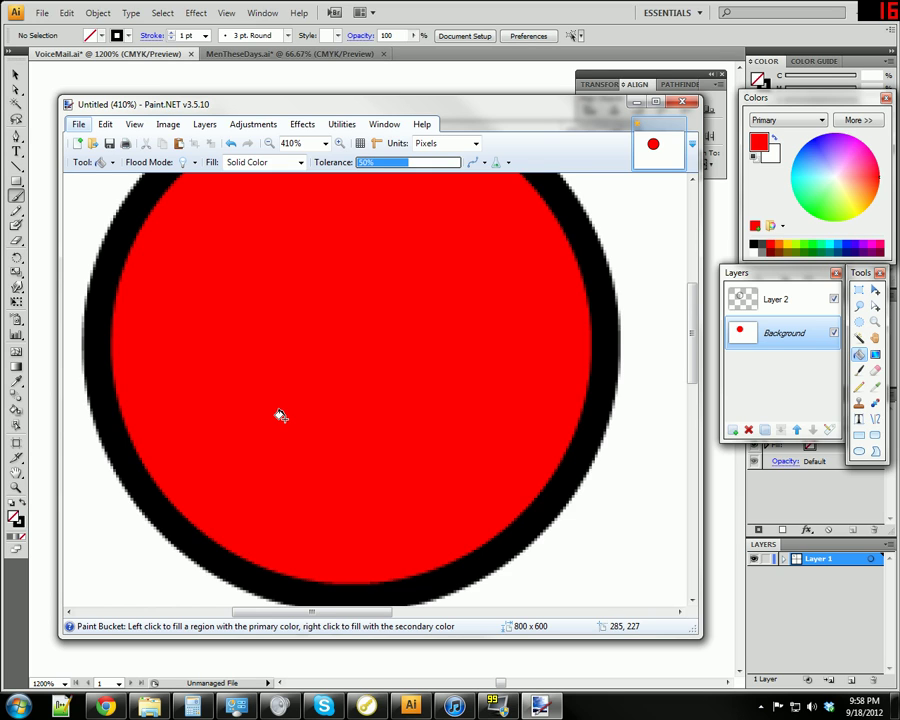
pyautogui.scroll(-3, 280, 415)
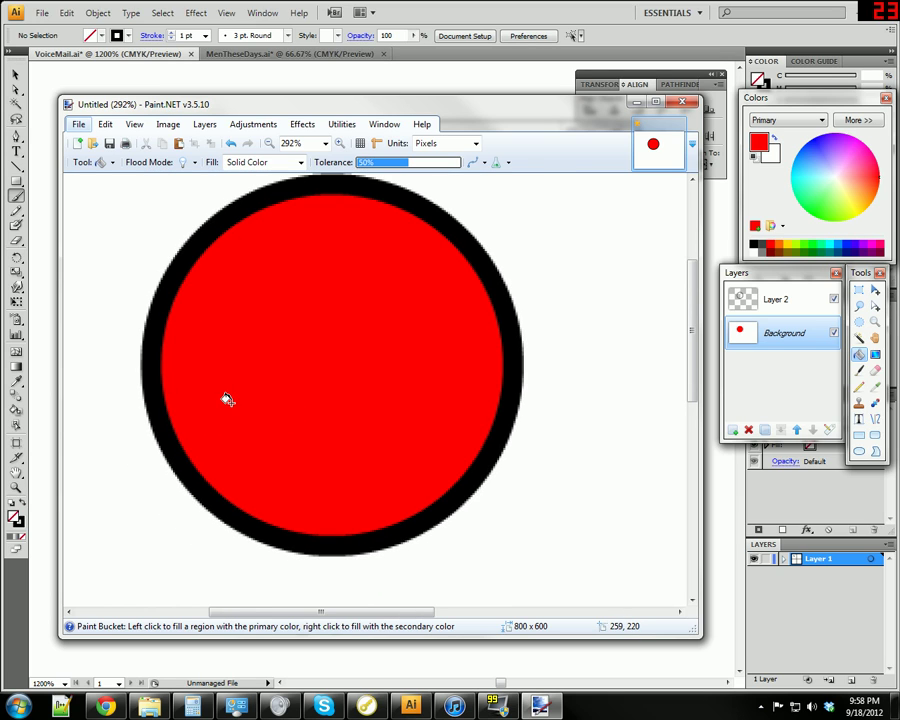